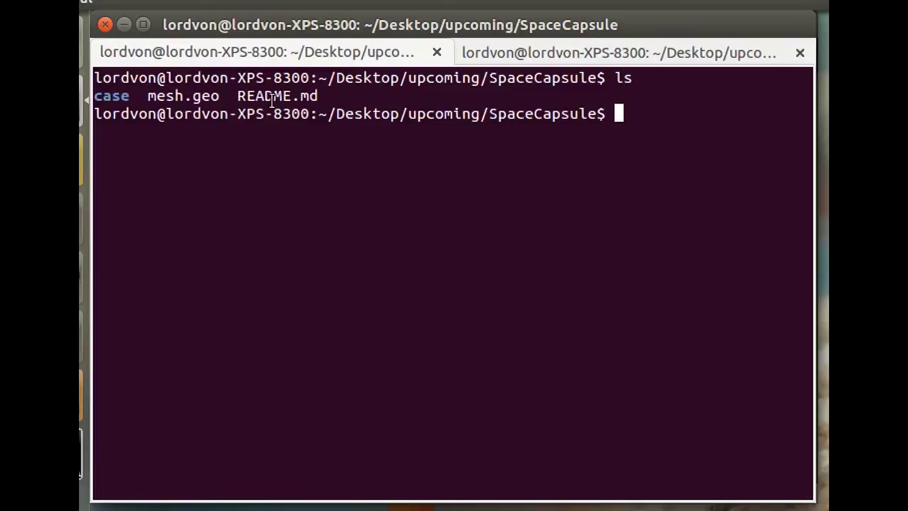
Pick out mesh.geo and the case folder in the file listing
{"action": "left_click_drag", "start_coordinate": [222, 96], "coordinate": [145, 98]}
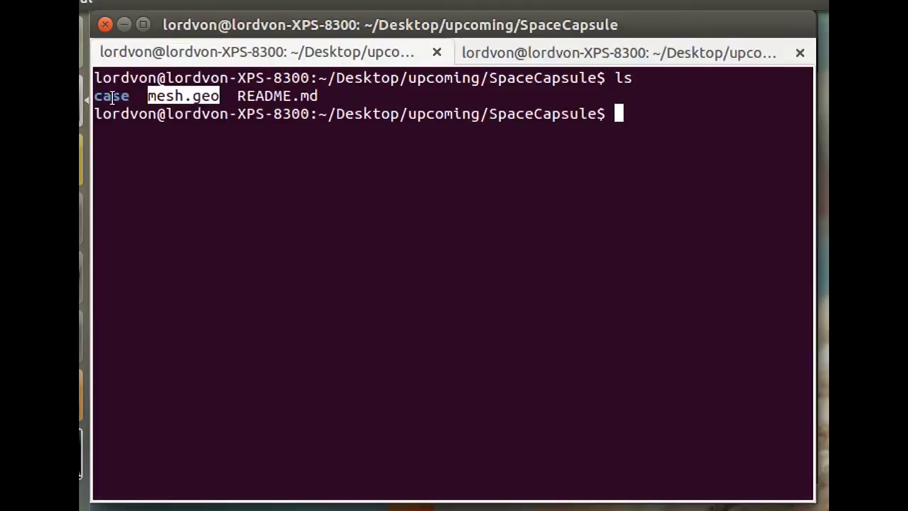
{"action": "left_click_drag", "start_coordinate": [129, 98], "coordinate": [98, 94]}
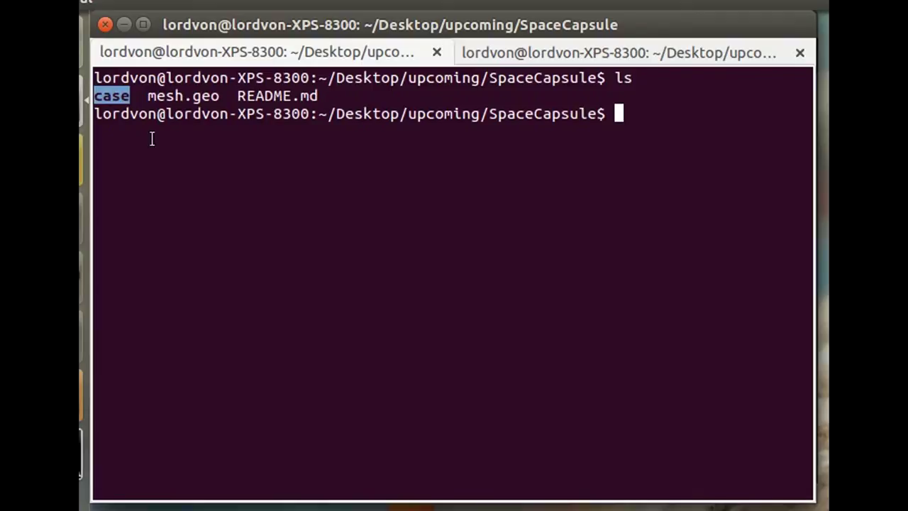
{"action": "left_click", "coordinate": [607, 147]}
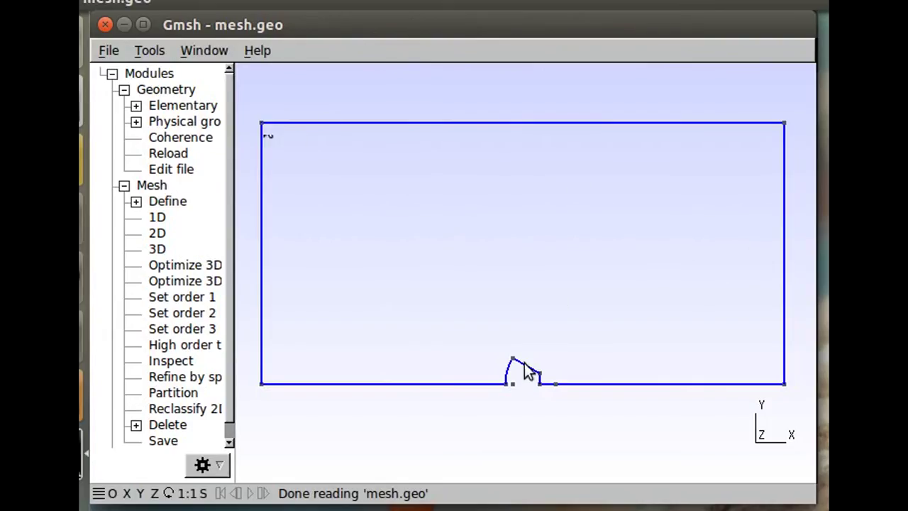
Rotate and zoom the geometry to inspect the extruded domain and the capsule notch
{"action": "left_click_drag", "start_coordinate": [448, 194], "coordinate": [757, 138]}
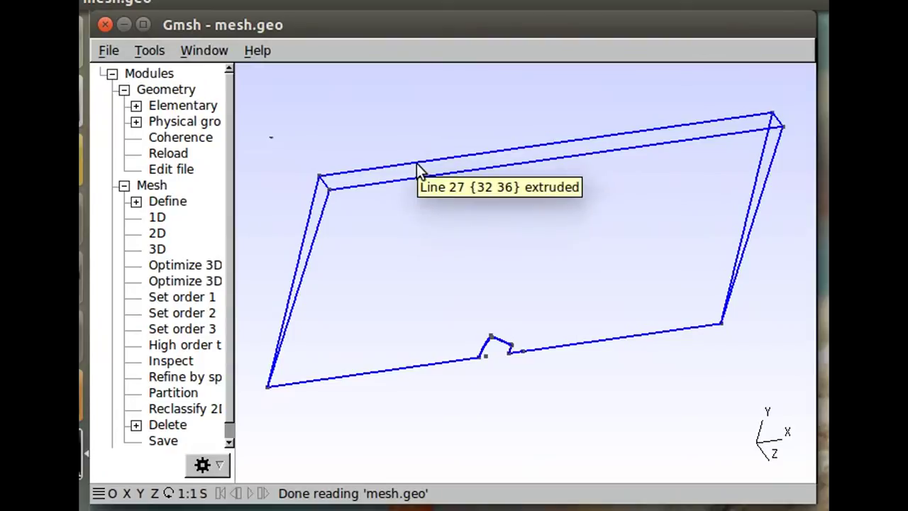
{"action": "left_click_drag", "start_coordinate": [518, 312], "coordinate": [432, 237]}
{"action": "left_click_drag", "start_coordinate": [317, 229], "coordinate": [509, 368]}
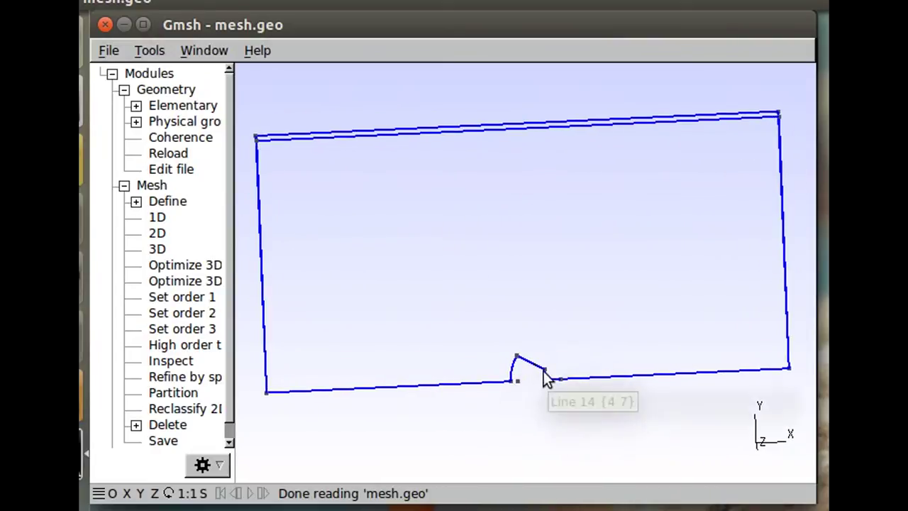
{"action": "scroll", "coordinate": [542, 380], "scroll_direction": "down", "scroll_amount": 2}
{"action": "scroll", "coordinate": [542, 380], "scroll_direction": "up", "scroll_amount": 4}
{"action": "scroll", "coordinate": [542, 386], "scroll_direction": "up", "scroll_amount": 5}
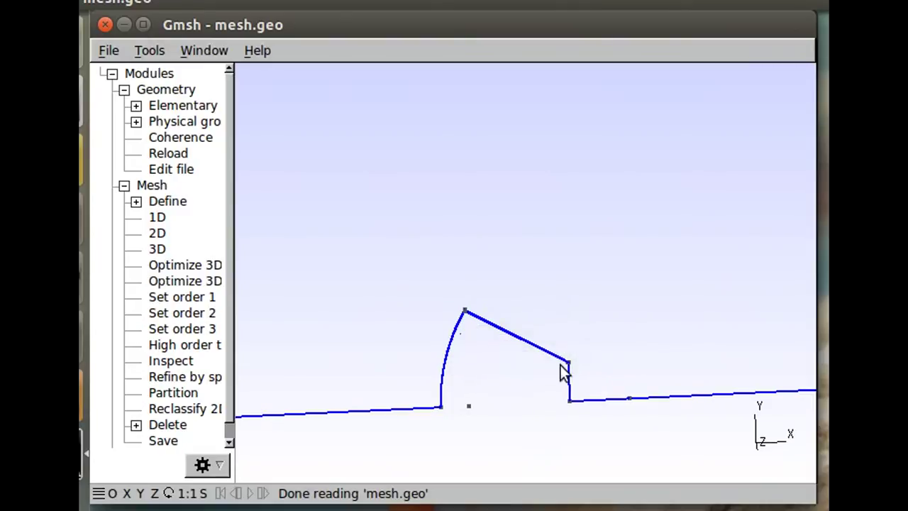
{"action": "left_click_drag", "start_coordinate": [585, 411], "coordinate": [561, 355]}
{"action": "left_click_drag", "start_coordinate": [506, 348], "coordinate": [522, 260]}
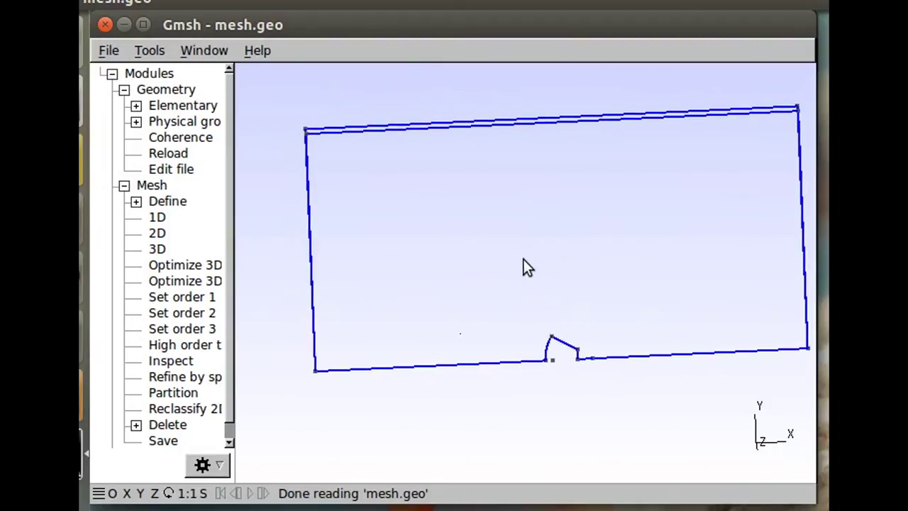
Generate the 3D mesh, zoom in on the capsule, and view the mesh down the Z axis
{"action": "left_click", "coordinate": [157, 251]}
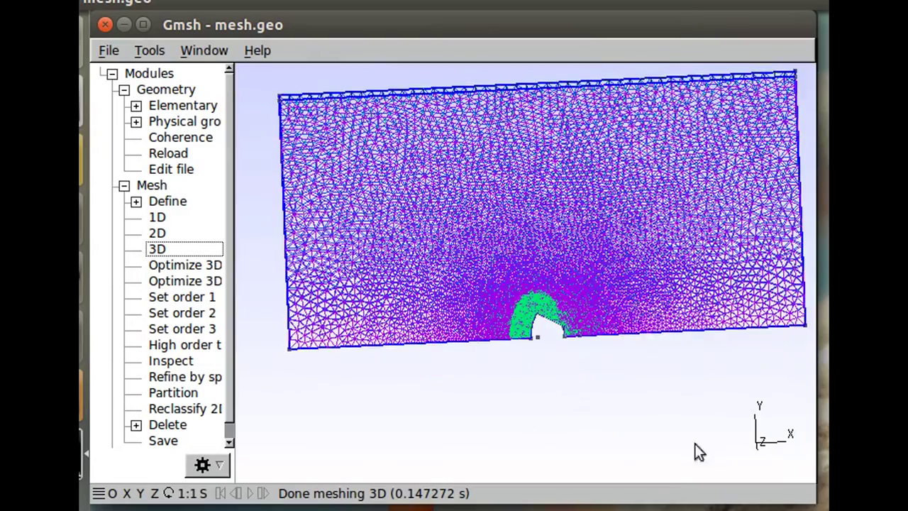
{"action": "scroll", "coordinate": [536, 326], "scroll_direction": "up", "scroll_amount": 5}
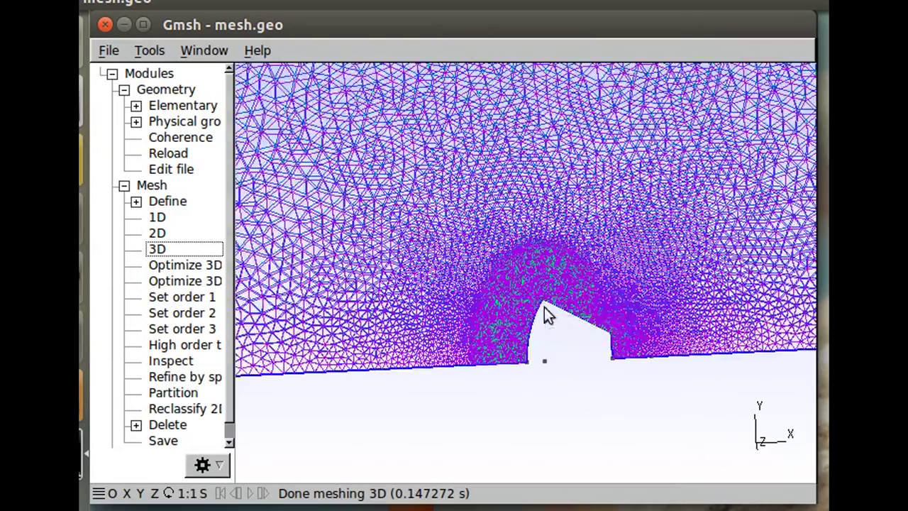
{"action": "scroll", "coordinate": [557, 348], "scroll_direction": "up", "scroll_amount": 3}
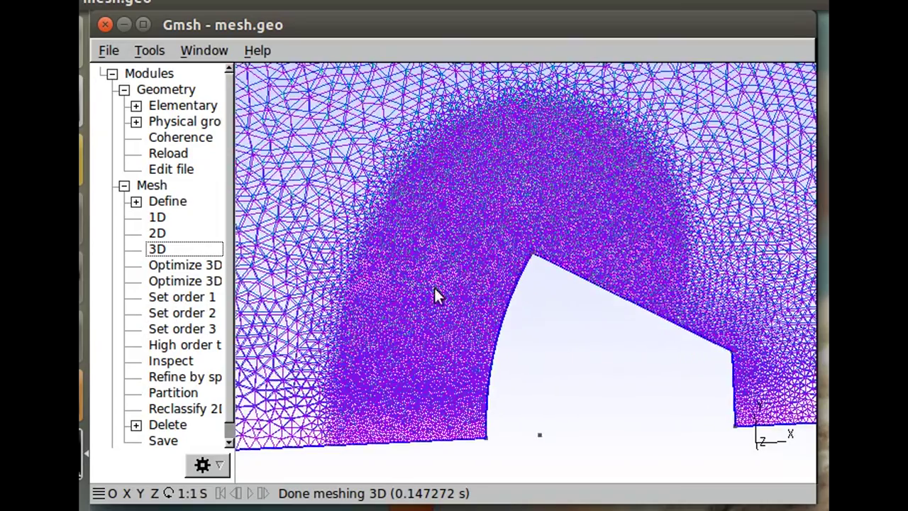
{"action": "left_click_drag", "start_coordinate": [434, 293], "coordinate": [439, 250]}
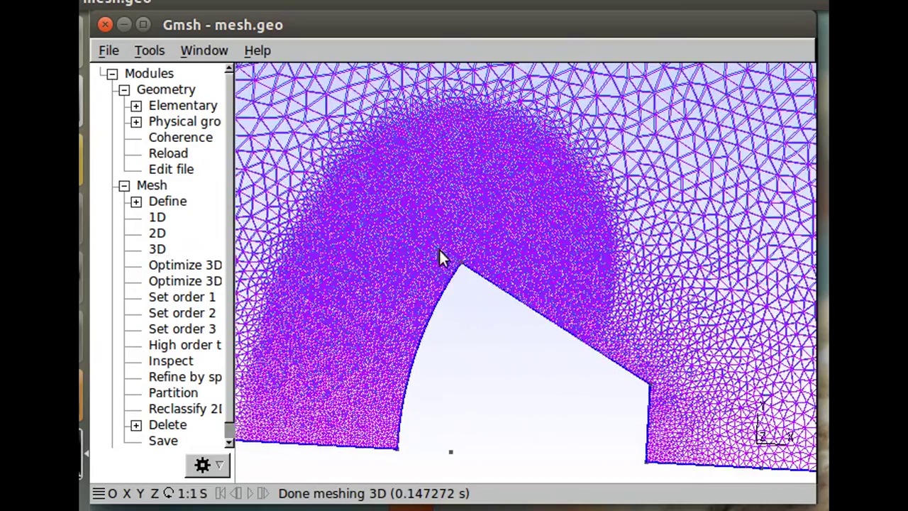
{"action": "left_click", "coordinate": [154, 493]}
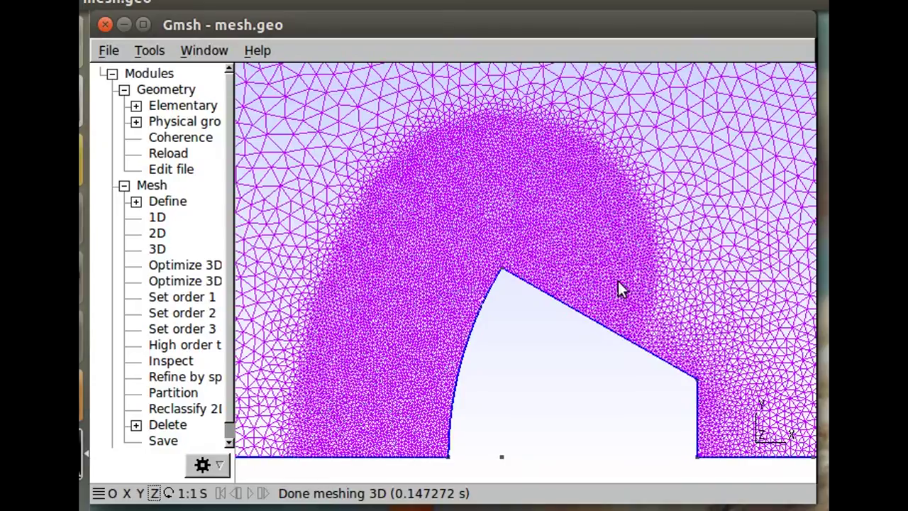
{"action": "scroll", "coordinate": [443, 274], "scroll_direction": "up", "scroll_amount": 1}
{"action": "scroll", "coordinate": [454, 283], "scroll_direction": "down", "scroll_amount": 2}
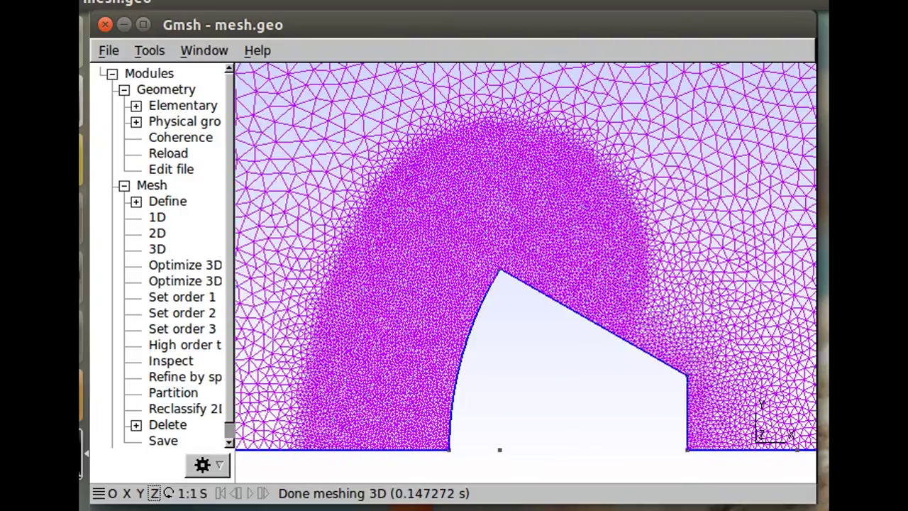
Mesh the geometry with 'gmsh mesh.geo -3 -o test.msh' and confirm test.msh with ls
{"action": "key", "text": "alt+Tab"}
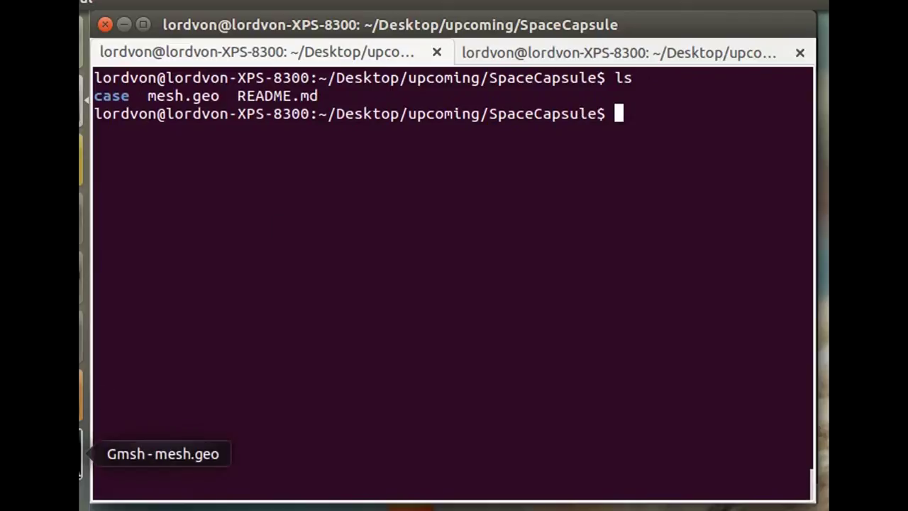
{"action": "left_click", "coordinate": [71, 395]}
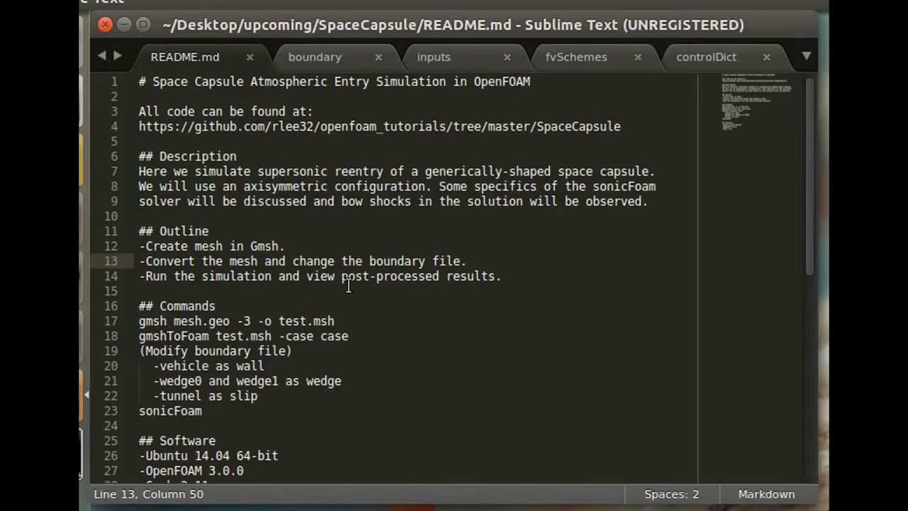
{"action": "left_click_drag", "start_coordinate": [358, 320], "coordinate": [139, 323]}
{"action": "key", "text": "ctrl+c"}
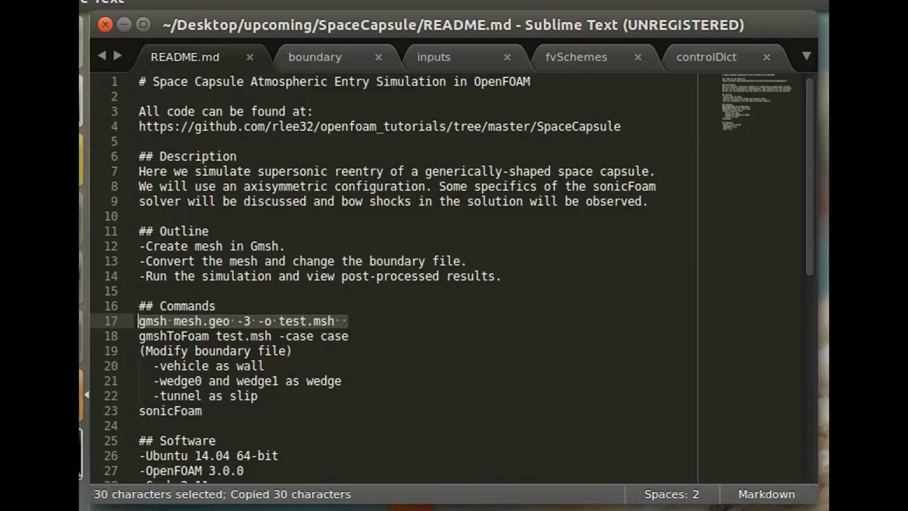
{"action": "key", "text": "alt+Tab"}
{"action": "key", "text": "ctrl+shift+v"}
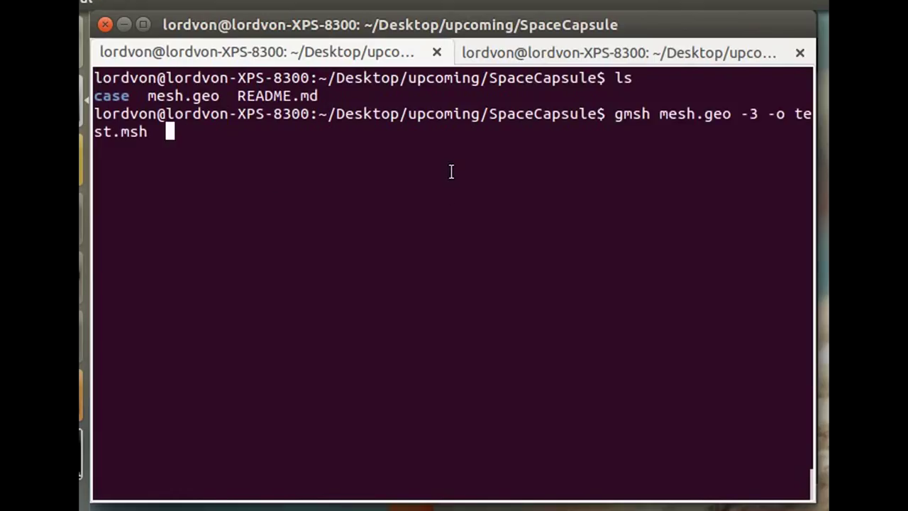
{"action": "key", "text": "Return"}
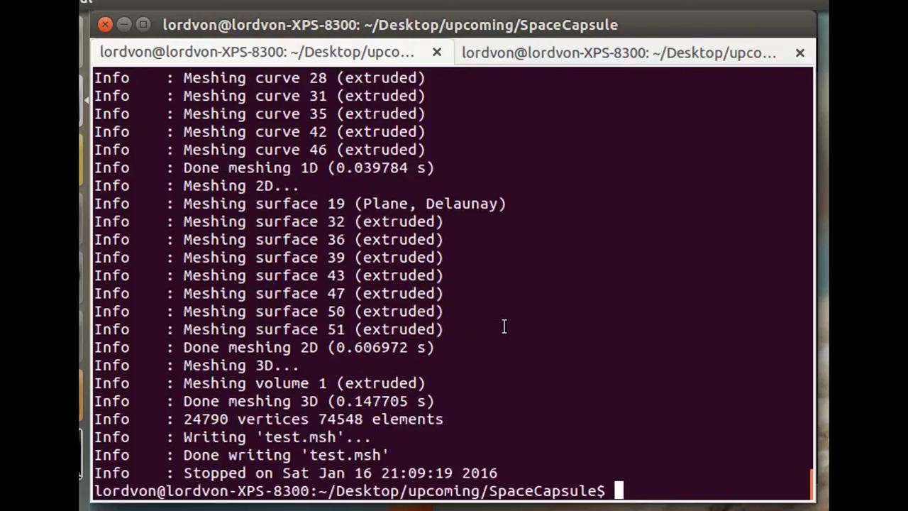
{"action": "type", "text": "ls"}
{"action": "key", "text": "Return"}
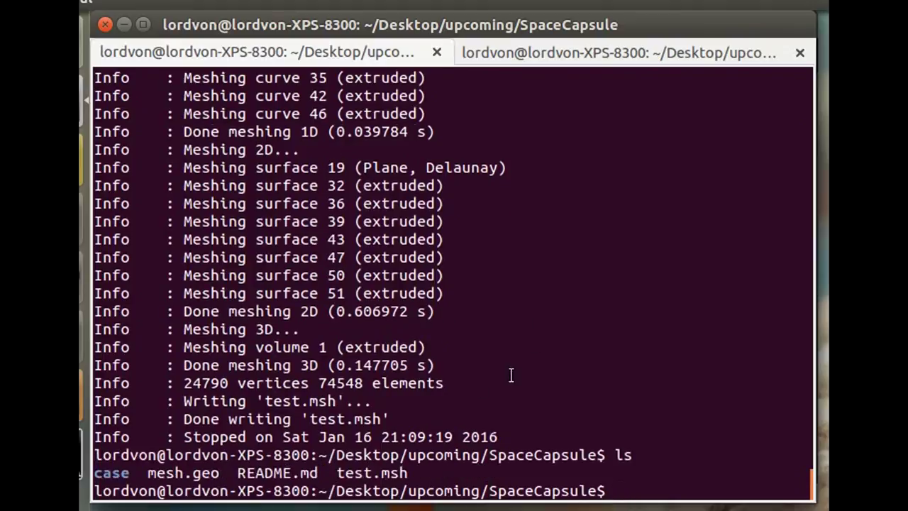
{"action": "left_click_drag", "start_coordinate": [337, 472], "coordinate": [411, 473]}
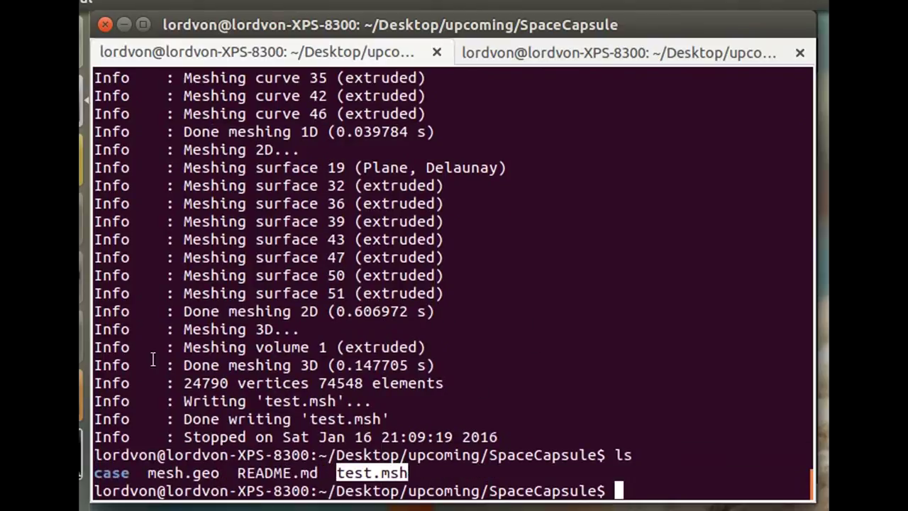
Convert test.msh into the OpenFOAM case with 'gmshToFoam test.msh -case case'
{"action": "key", "text": "alt+Tab"}
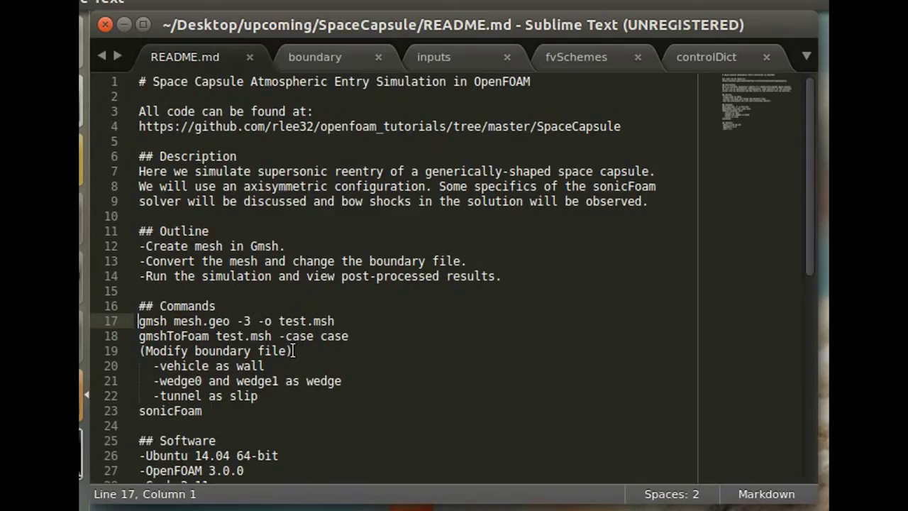
{"action": "left_click_drag", "start_coordinate": [354, 336], "coordinate": [138, 335]}
{"action": "key", "text": "ctrl+c"}
{"action": "key", "text": "alt+Tab"}
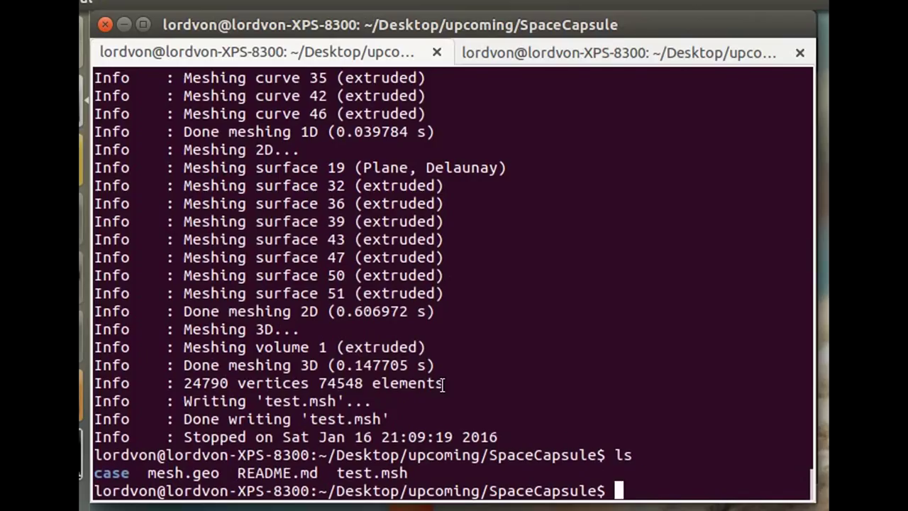
{"action": "key", "text": "ctrl+shift+v"}
{"action": "key", "text": "Return"}
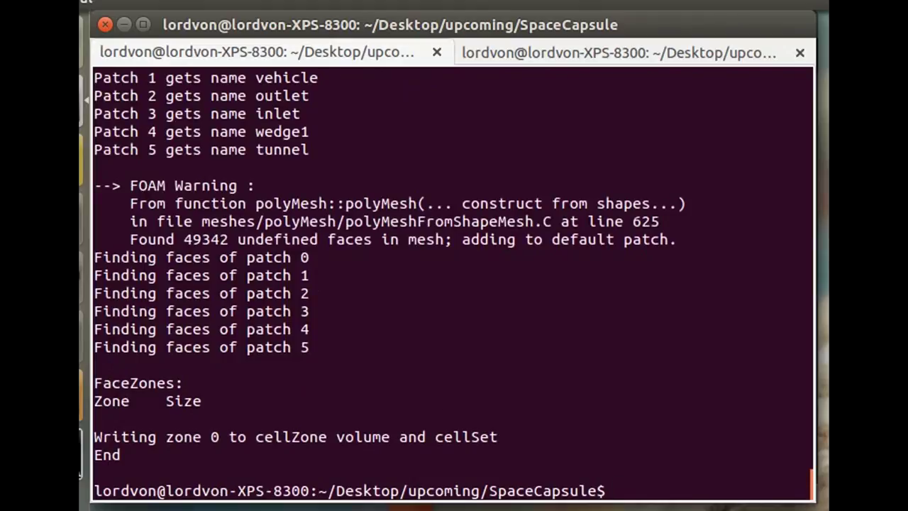
{"action": "key", "text": "alt+Tab"}
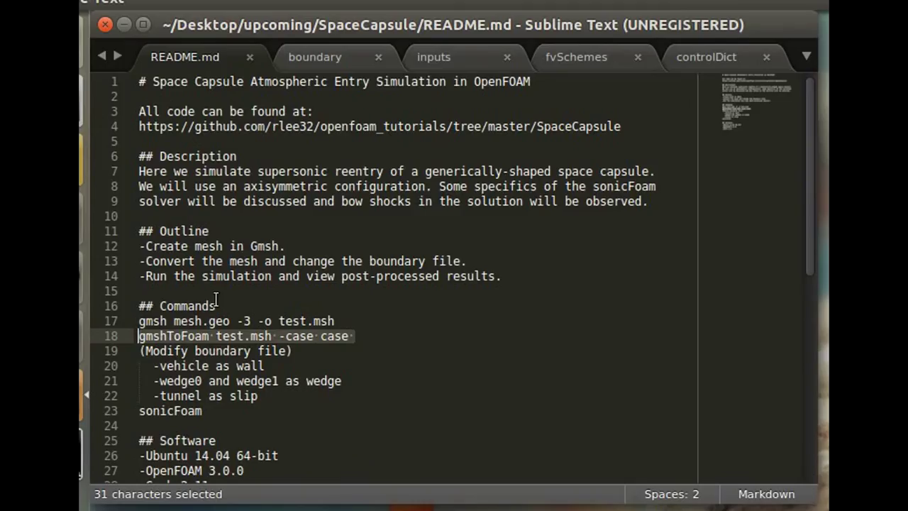
Review the case's boundary file patch entries, including wedge0's wedge type
{"action": "left_click", "coordinate": [318, 56]}
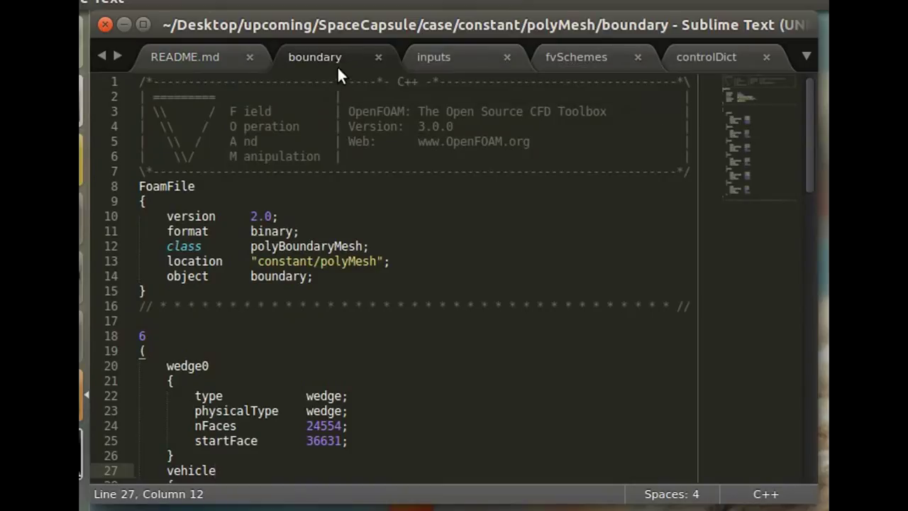
{"action": "scroll", "coordinate": [286, 243], "scroll_direction": "down", "scroll_amount": 4}
{"action": "scroll", "coordinate": [287, 243], "scroll_direction": "down", "scroll_amount": 2}
{"action": "scroll", "coordinate": [298, 229], "scroll_direction": "up", "scroll_amount": 1}
{"action": "double_click", "coordinate": [327, 171]}
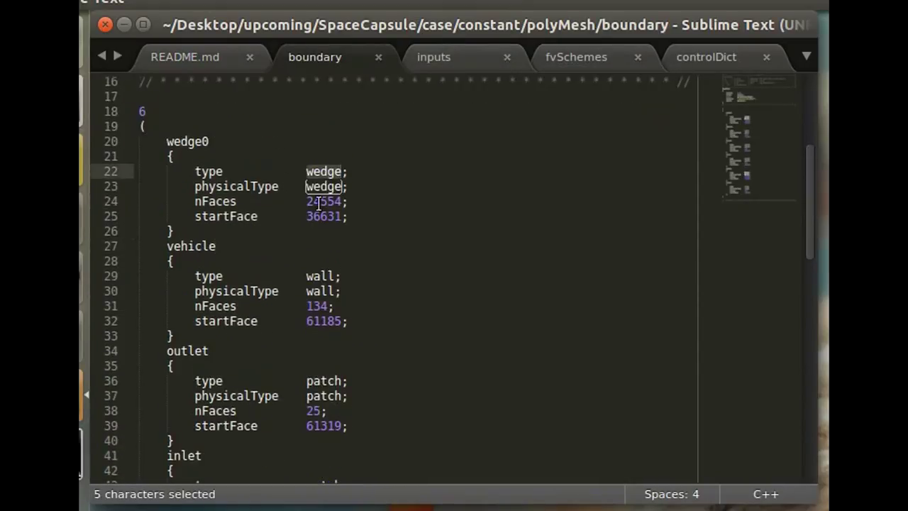
{"action": "scroll", "coordinate": [320, 191], "scroll_direction": "down", "scroll_amount": 1}
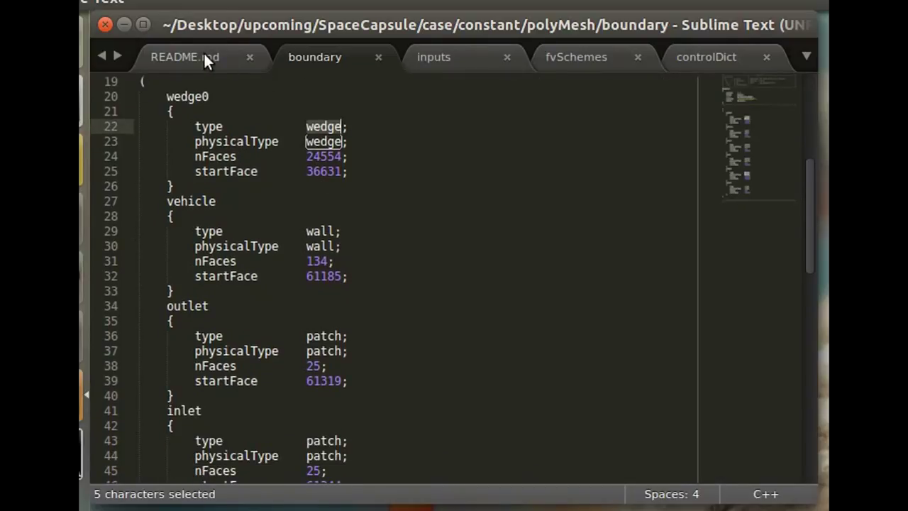
Check the conversion output in the terminal, then close the boundary file
{"action": "key", "text": "alt+Tab"}
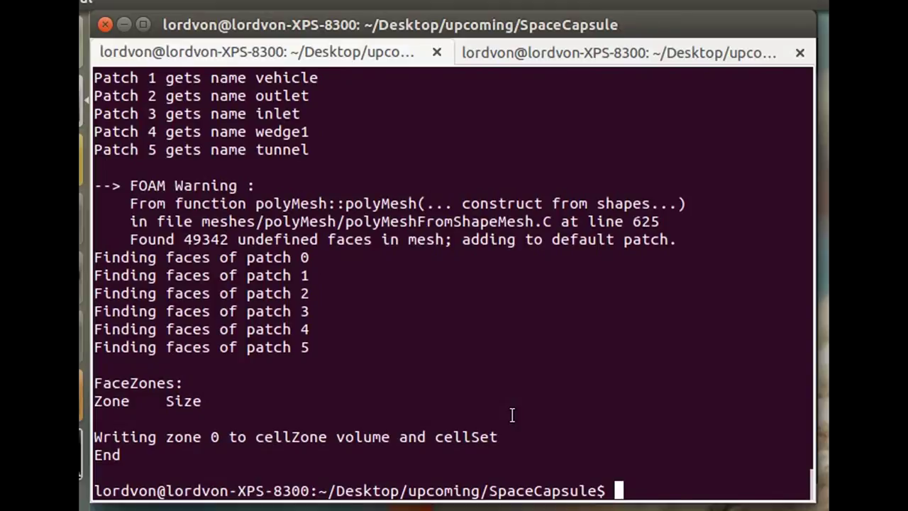
{"action": "left_click", "coordinate": [81, 396]}
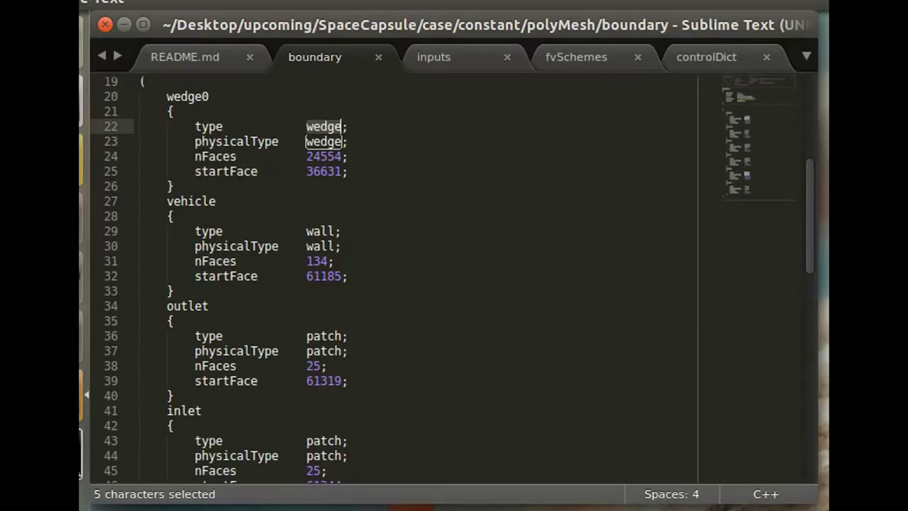
{"action": "scroll", "coordinate": [312, 213], "scroll_direction": "down", "scroll_amount": 4}
{"action": "left_click", "coordinate": [326, 232]}
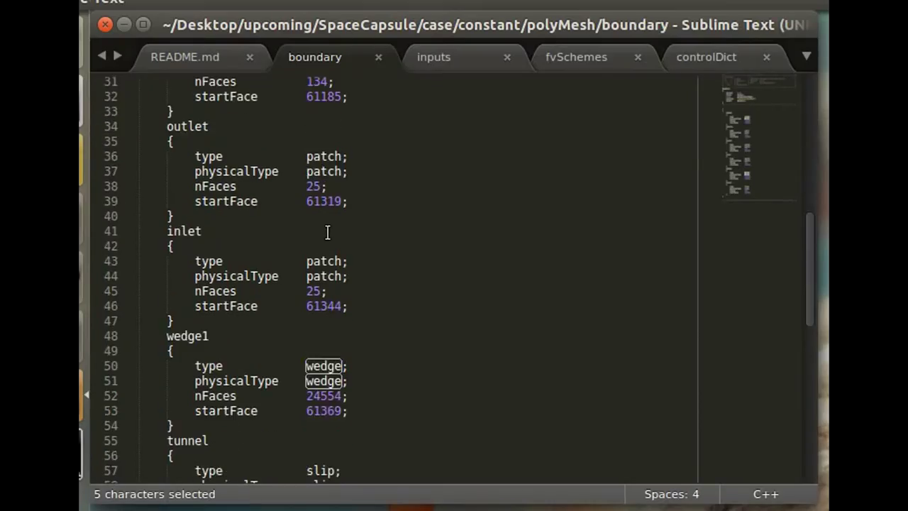
{"action": "scroll", "coordinate": [348, 269], "scroll_direction": "down", "scroll_amount": 4}
{"action": "scroll", "coordinate": [354, 291], "scroll_direction": "up", "scroll_amount": 12}
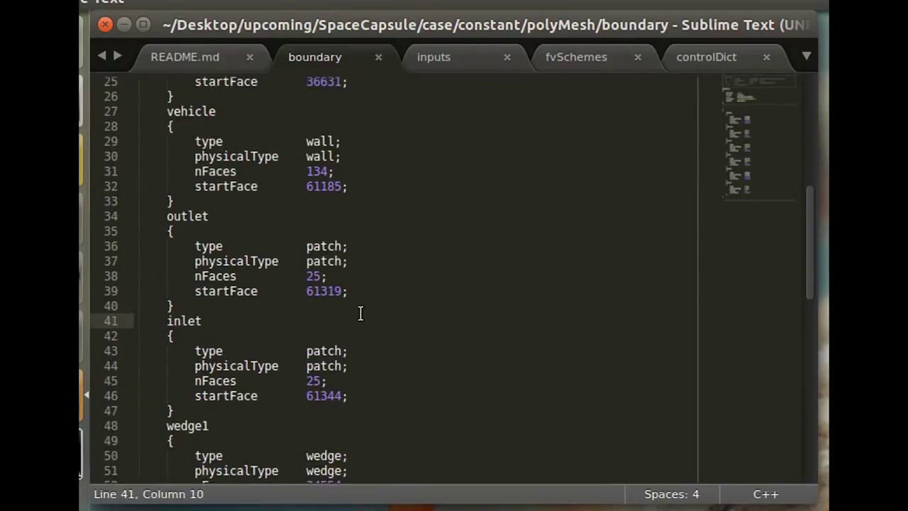
{"action": "left_click", "coordinate": [441, 46]}
{"action": "left_click", "coordinate": [357, 56]}
{"action": "scroll", "coordinate": [360, 132], "scroll_direction": "down", "scroll_amount": 5}
{"action": "left_click", "coordinate": [378, 57]}
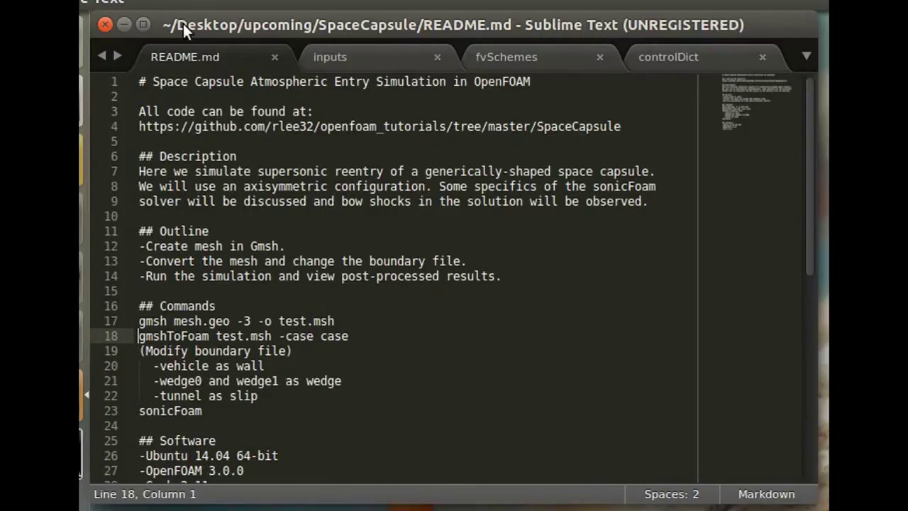
Open the regenerated case/constant/polyMesh/boundary file
{"action": "left_click", "coordinate": [117, 6]}
{"action": "left_click", "coordinate": [125, 45]}
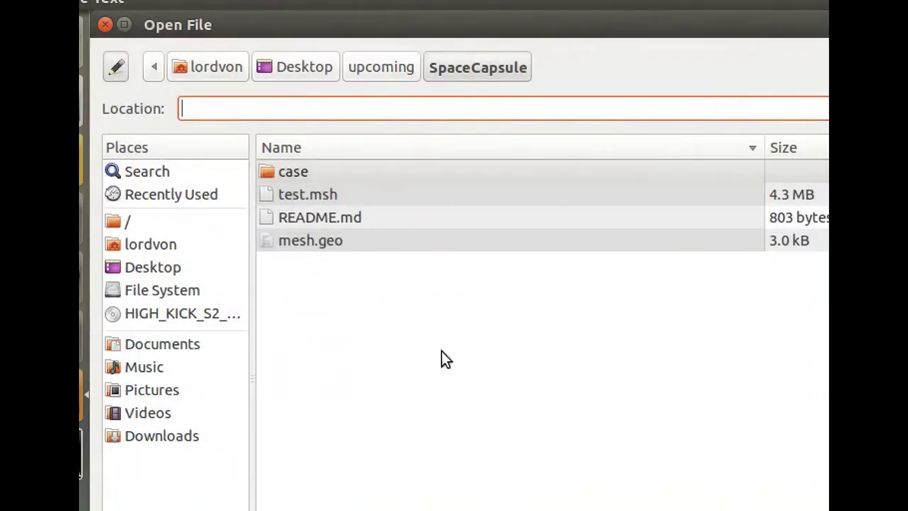
{"action": "double_click", "coordinate": [304, 177]}
{"action": "double_click", "coordinate": [318, 194]}
{"action": "double_click", "coordinate": [315, 172]}
{"action": "double_click", "coordinate": [319, 355]}
{"action": "scroll", "coordinate": [308, 289], "scroll_direction": "down", "scroll_amount": 6}
{"action": "scroll", "coordinate": [308, 289], "scroll_direction": "up", "scroll_amount": 1}
{"action": "scroll", "coordinate": [308, 192], "scroll_direction": "down", "scroll_amount": 2}
{"action": "scroll", "coordinate": [324, 137], "scroll_direction": "up", "scroll_amount": 1}
Set wedge0's type and physicalType to wedge
{"action": "double_click", "coordinate": [321, 126]}
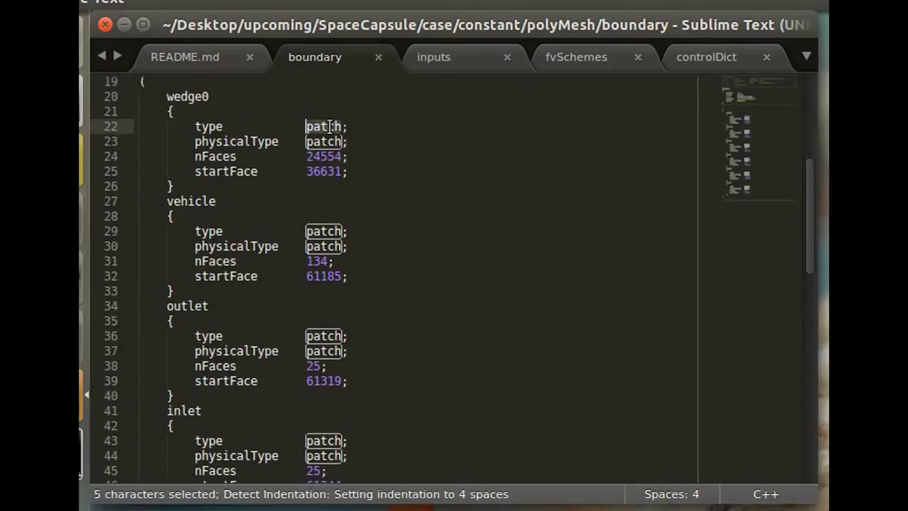
{"action": "type", "text": "wedge"}
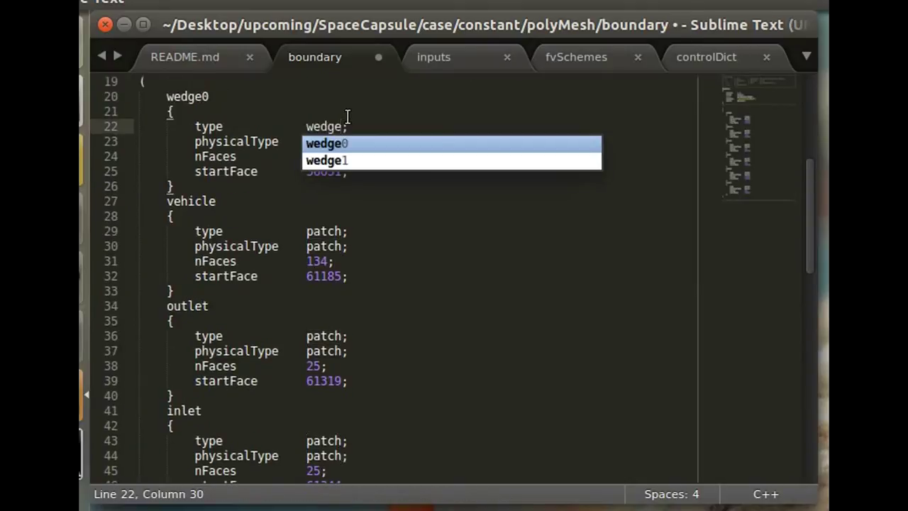
{"action": "key", "text": "Escape"}
{"action": "key", "text": "ctrl+s"}
{"action": "double_click", "coordinate": [339, 124]}
{"action": "key", "text": "ctrl+c"}
{"action": "double_click", "coordinate": [328, 141]}
{"action": "key", "text": "ctrl+v"}
Set wedge1's type and physicalType to wedge and save
{"action": "scroll", "coordinate": [247, 135], "scroll_direction": "up", "scroll_amount": 2}
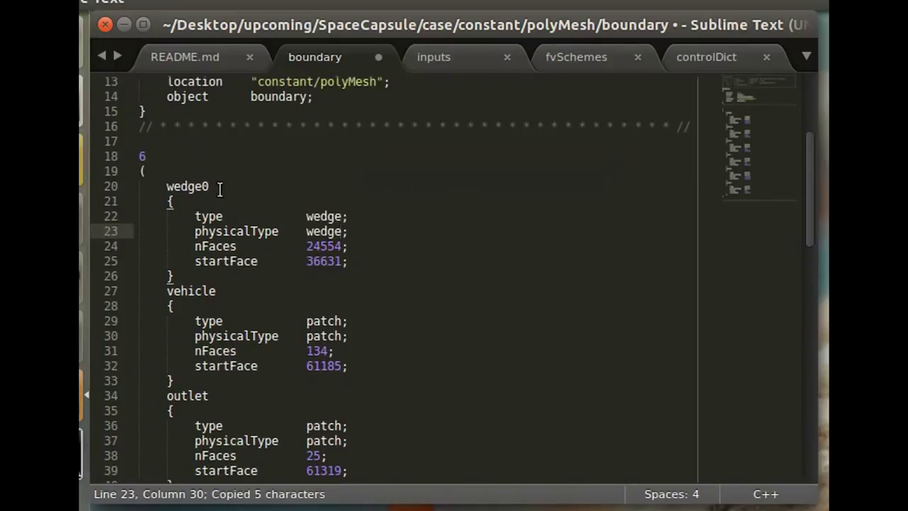
{"action": "scroll", "coordinate": [234, 188], "scroll_direction": "down", "scroll_amount": 10}
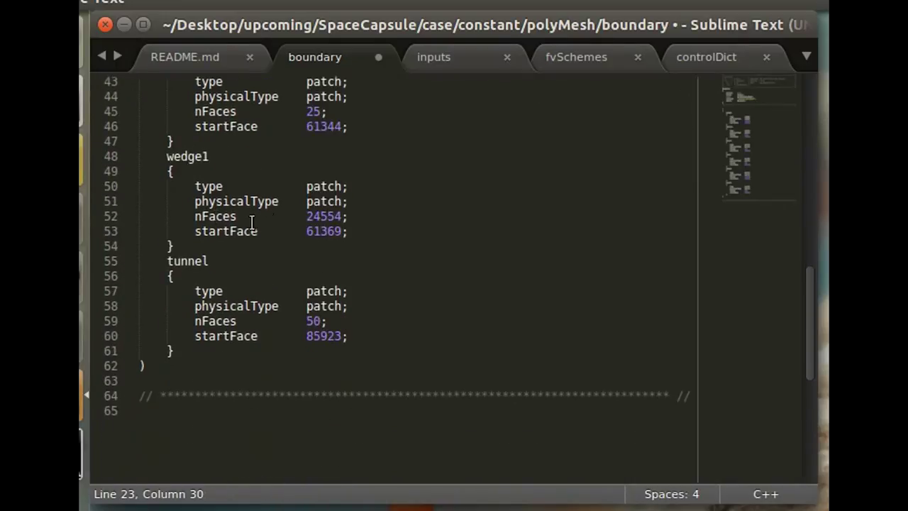
{"action": "double_click", "coordinate": [323, 186]}
{"action": "key", "text": "ctrl+v"}
{"action": "double_click", "coordinate": [323, 202]}
{"action": "key", "text": "ctrl+v"}
{"action": "key", "text": "ctrl+s"}
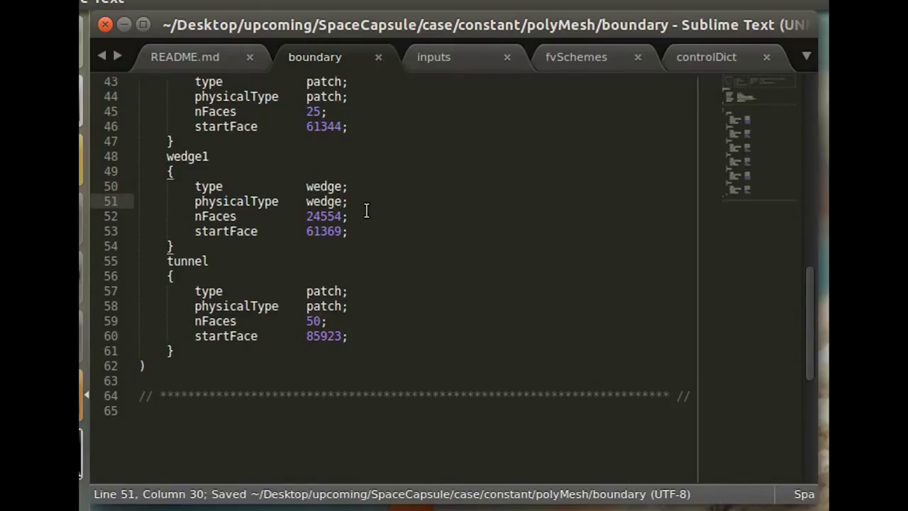
Set the tunnel patch's type and physicalType to slip
{"action": "scroll", "coordinate": [363, 234], "scroll_direction": "up", "scroll_amount": 1}
{"action": "scroll", "coordinate": [360, 259], "scroll_direction": "up", "scroll_amount": 2}
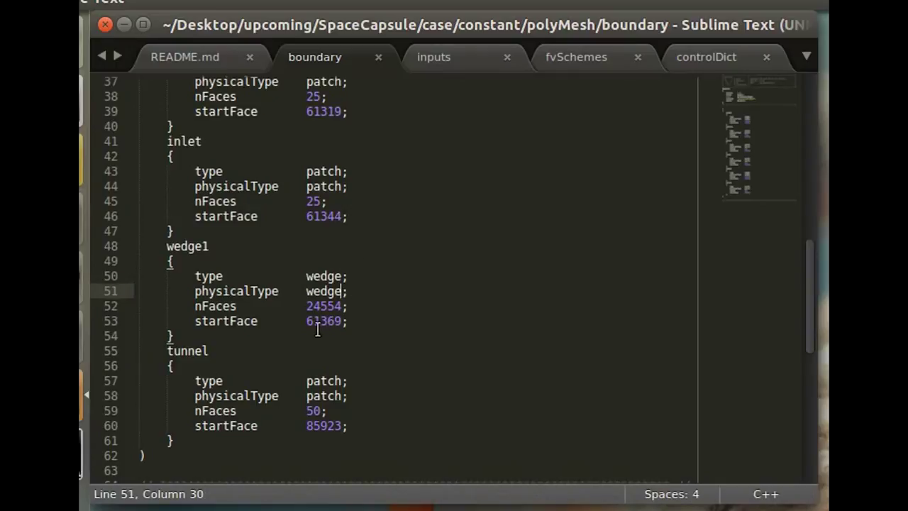
{"action": "scroll", "coordinate": [331, 320], "scroll_direction": "down", "scroll_amount": 1}
{"action": "scroll", "coordinate": [328, 368], "scroll_direction": "up", "scroll_amount": 1}
{"action": "double_click", "coordinate": [327, 381]}
{"action": "type", "text": "slid"}
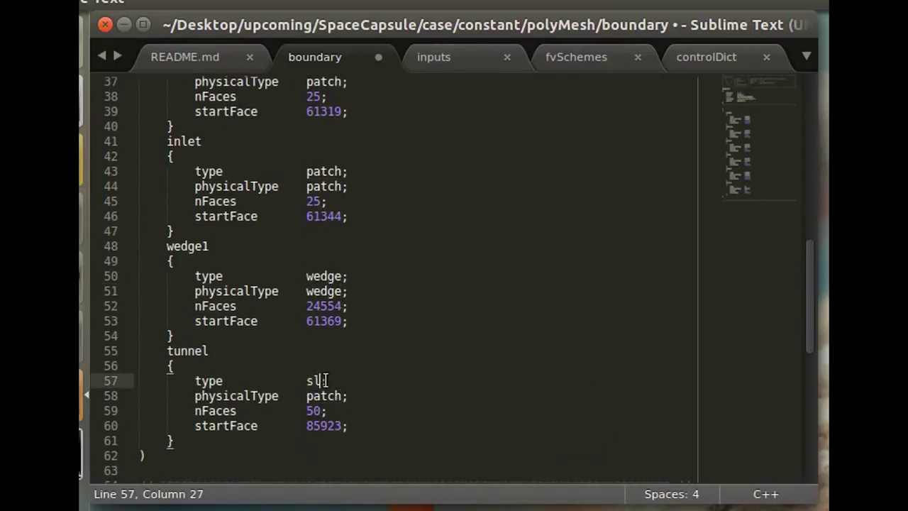
{"action": "key", "text": "ctrl+s"}
{"action": "double_click", "coordinate": [327, 381]}
{"action": "key", "text": "ctrl+c"}
{"action": "double_click", "coordinate": [327, 396]}
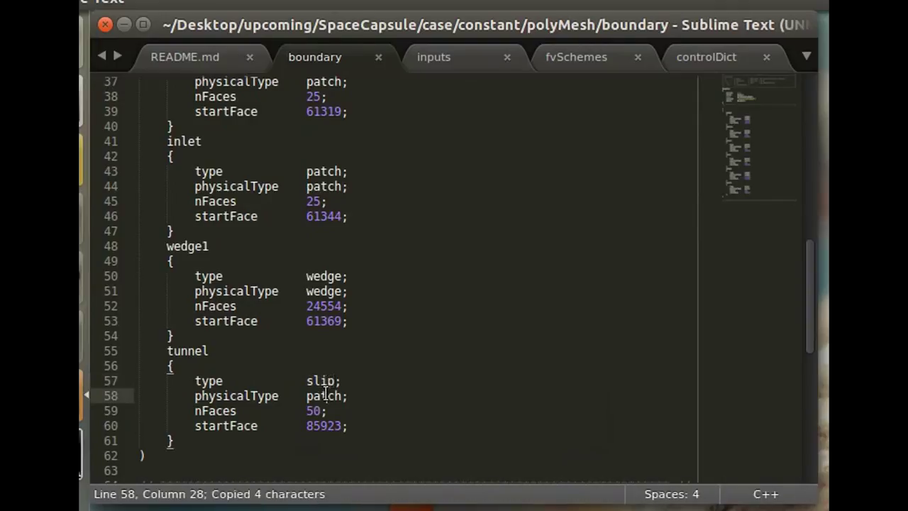
{"action": "key", "text": "ctrl+v"}
Set the vehicle patch's type and physicalType to wall and save the file
{"action": "scroll", "coordinate": [328, 395], "scroll_direction": "up", "scroll_amount": 8}
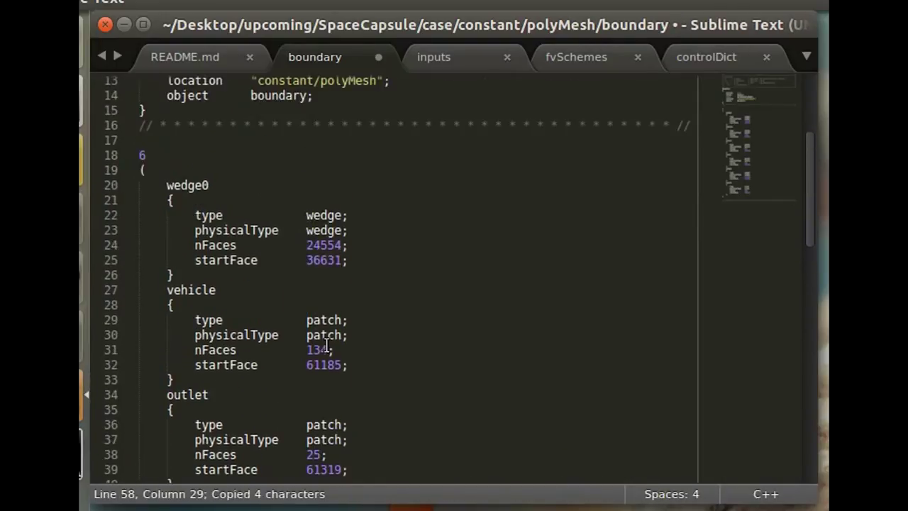
{"action": "double_click", "coordinate": [333, 322]}
{"action": "type", "text": "wal"}
{"action": "key", "text": "ctrl+s"}
{"action": "type", "text": "l"}
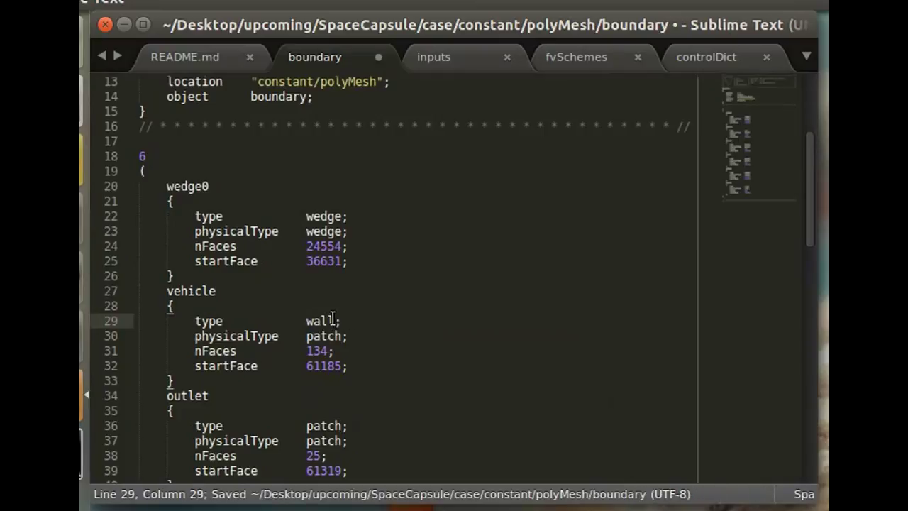
{"action": "key", "text": "ctrl+s"}
{"action": "double_click", "coordinate": [323, 321]}
{"action": "key", "text": "ctrl+c"}
{"action": "double_click", "coordinate": [326, 335]}
{"action": "key", "text": "ctrl+v"}
{"action": "key", "text": "ctrl+s"}
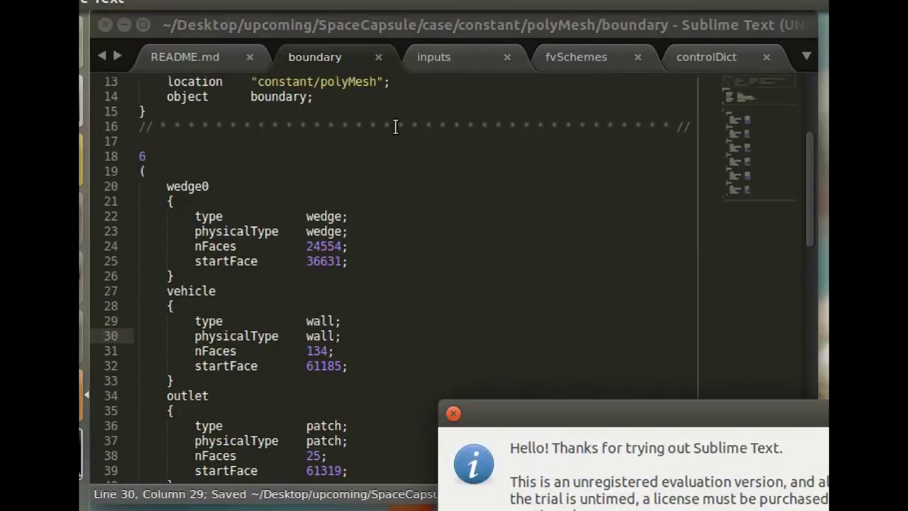
Dismiss the unregistered-version notice and return to the saved boundary file
{"action": "left_click", "coordinate": [454, 414]}
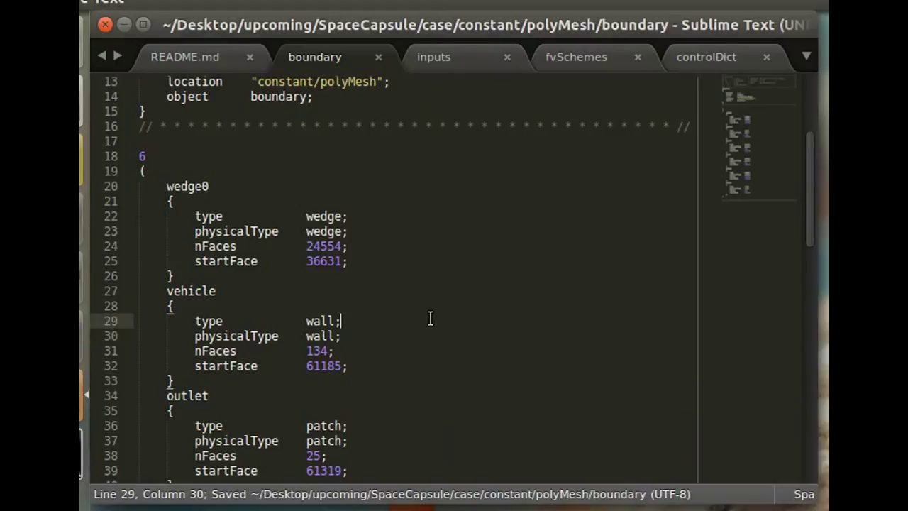
{"action": "left_click", "coordinate": [430, 318]}
{"action": "scroll", "coordinate": [430, 319], "scroll_direction": "down", "scroll_amount": 9}
{"action": "left_click", "coordinate": [380, 232]}
{"action": "scroll", "coordinate": [393, 205], "scroll_direction": "up", "scroll_amount": 4}
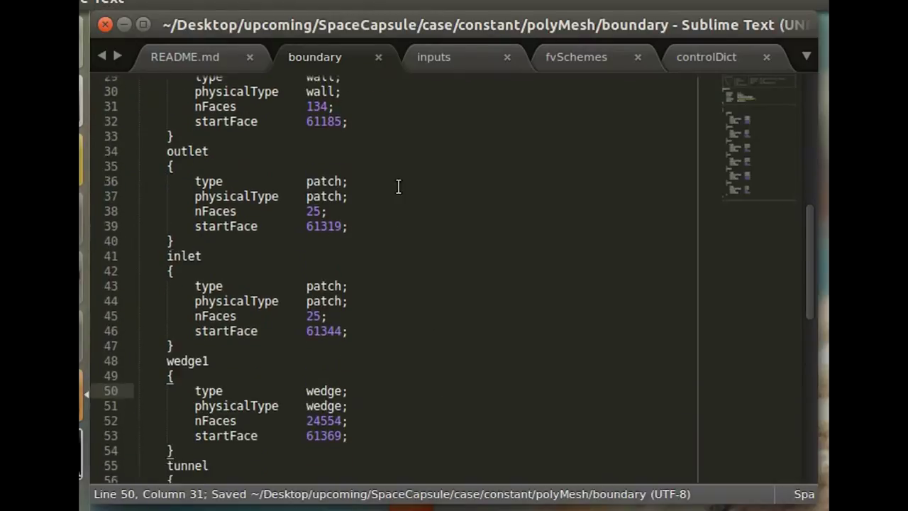
Run sonicFoam from the case folder using the README command, then stop it with Ctrl+C
{"action": "left_click", "coordinate": [193, 54]}
{"action": "left_click", "coordinate": [202, 411]}
{"action": "left_click_drag", "start_coordinate": [203, 411], "coordinate": [139, 410]}
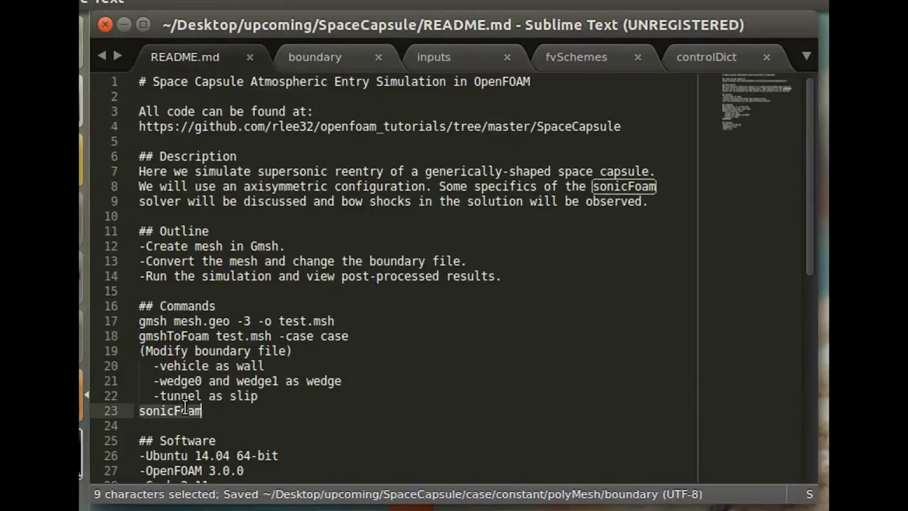
{"action": "key", "text": "ctrl+c"}
{"action": "key", "text": "alt+Tab"}
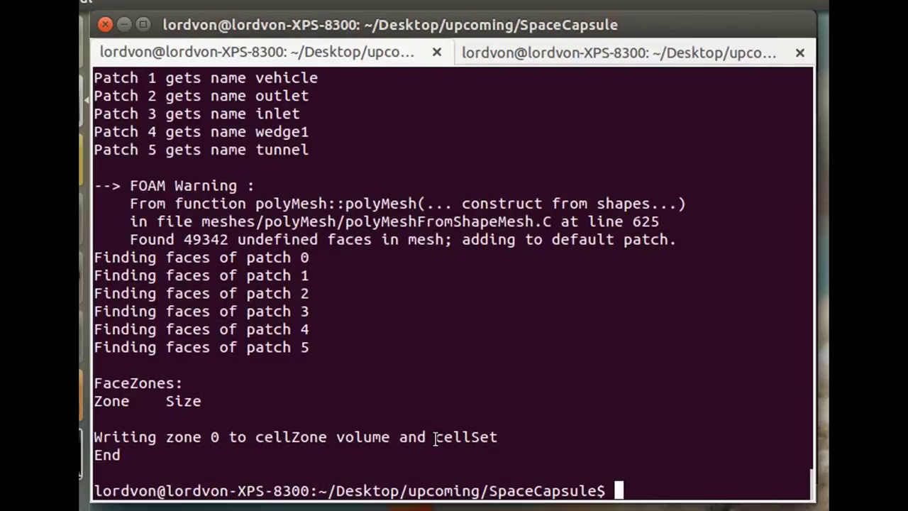
{"action": "type", "text": "cd case"}
{"action": "key", "text": "Return"}
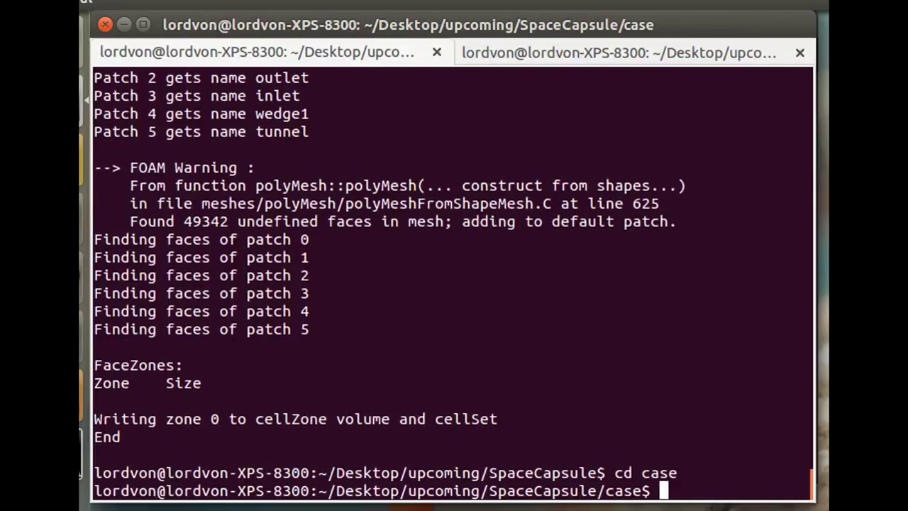
{"action": "key", "text": "ctrl+shift+v"}
{"action": "key", "text": "Return"}
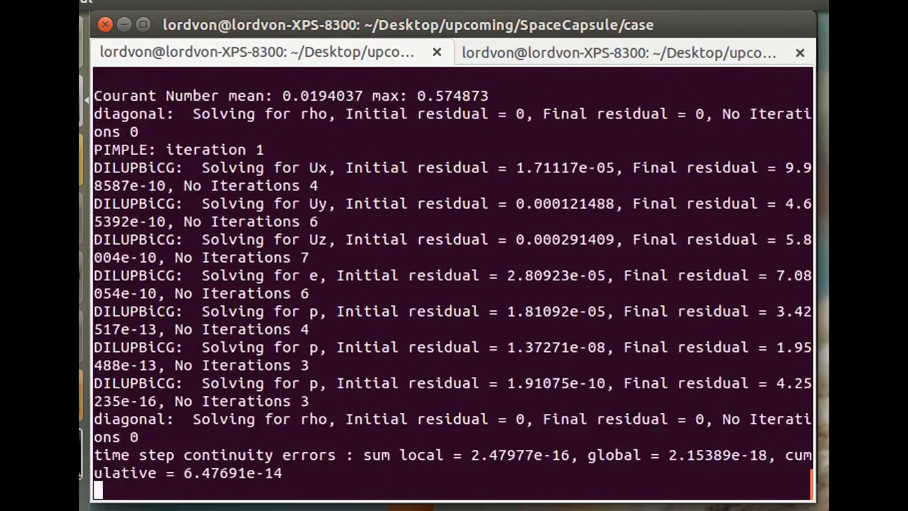
{"action": "key", "text": "ctrl+c"}
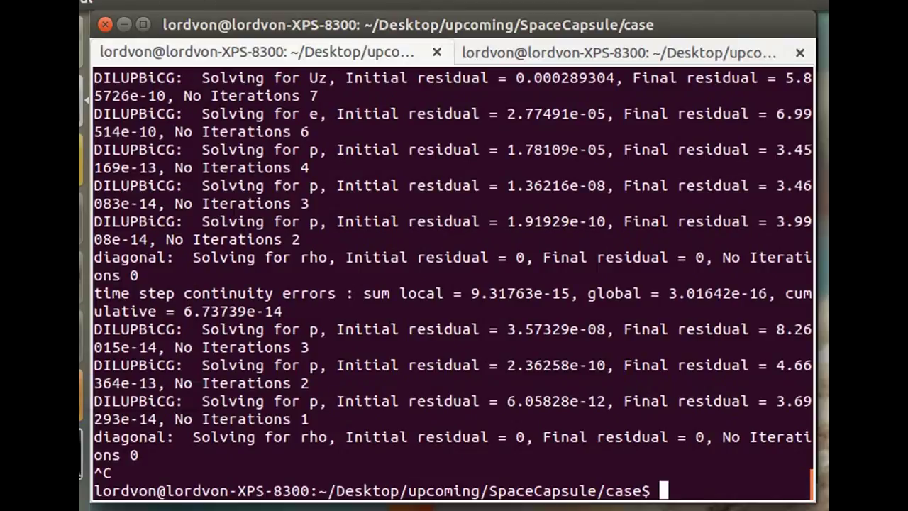
{"action": "key", "text": "alt+Tab"}
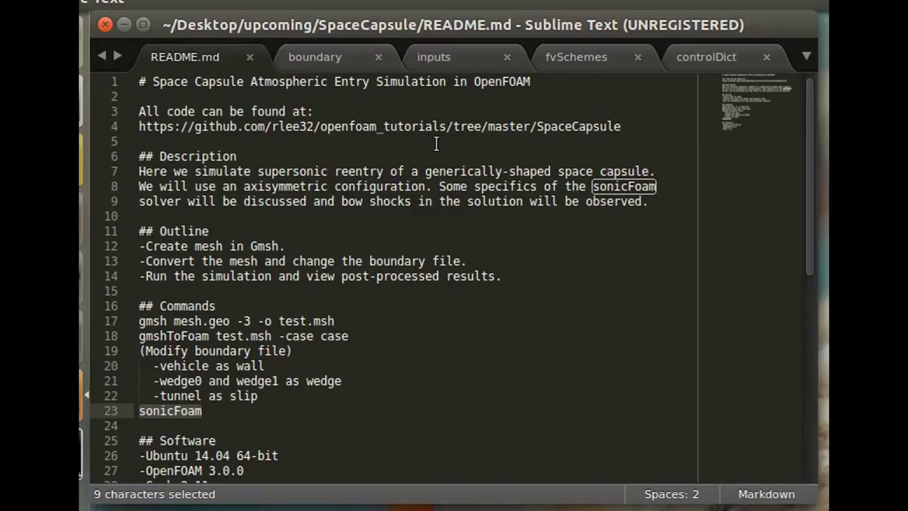
Look over the inputs file, then the default upwind divScheme in fvSchemes
{"action": "left_click", "coordinate": [348, 61]}
{"action": "left_click", "coordinate": [420, 58]}
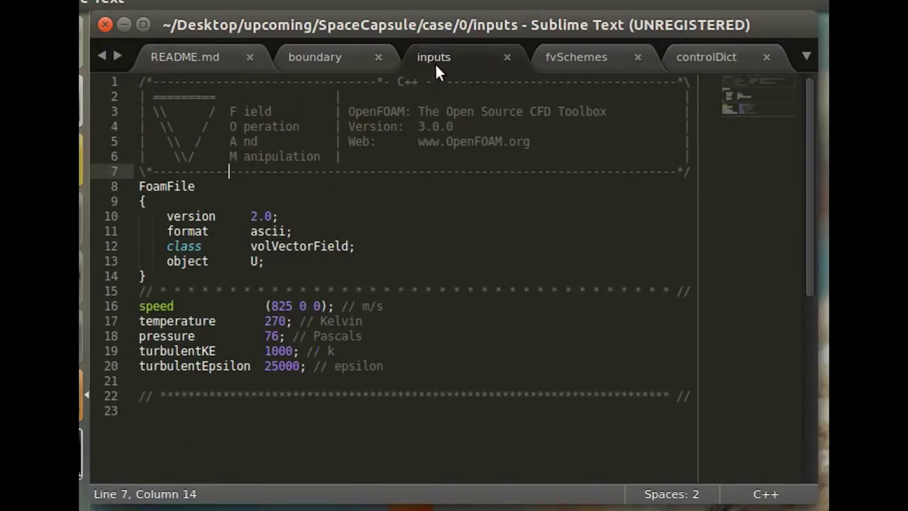
{"action": "left_click", "coordinate": [540, 62]}
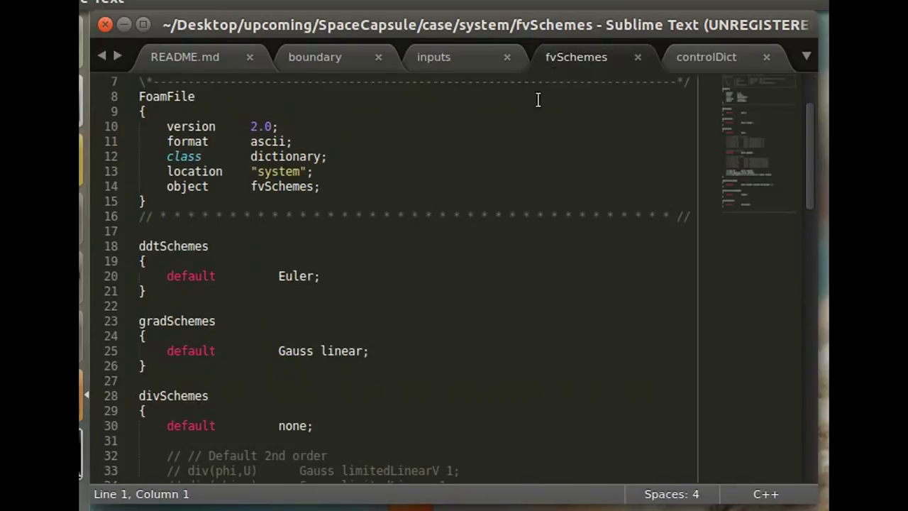
{"action": "scroll", "coordinate": [347, 227], "scroll_direction": "down", "scroll_amount": 8}
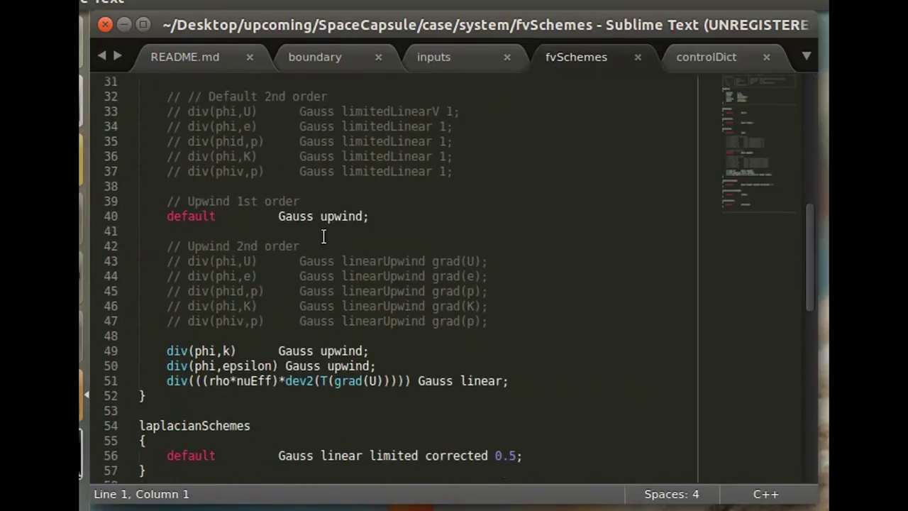
{"action": "double_click", "coordinate": [334, 217]}
{"action": "left_click", "coordinate": [371, 216]}
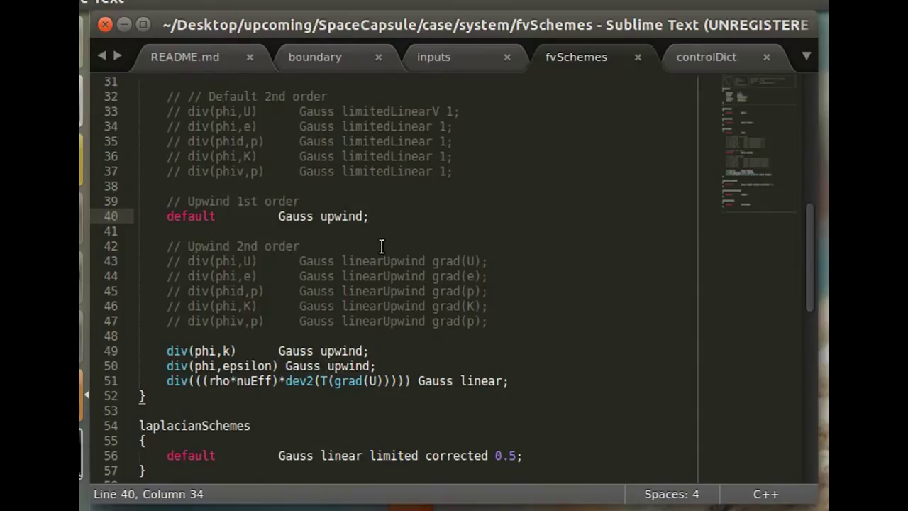
Review the commented 2nd-order divSchemes entries, then bring up controlDict
{"action": "scroll", "coordinate": [337, 305], "scroll_direction": "down", "scroll_amount": 1}
{"action": "scroll", "coordinate": [348, 269], "scroll_direction": "up", "scroll_amount": 3}
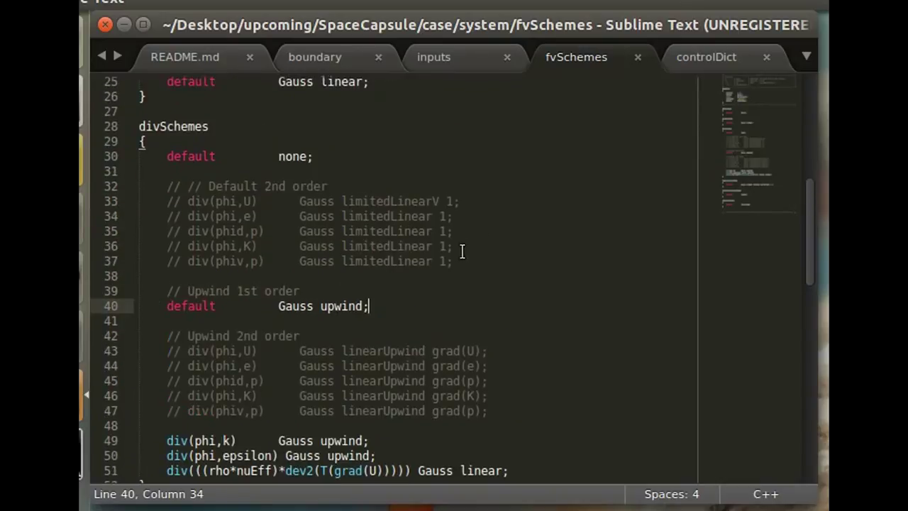
{"action": "left_click_drag", "start_coordinate": [459, 259], "coordinate": [353, 201]}
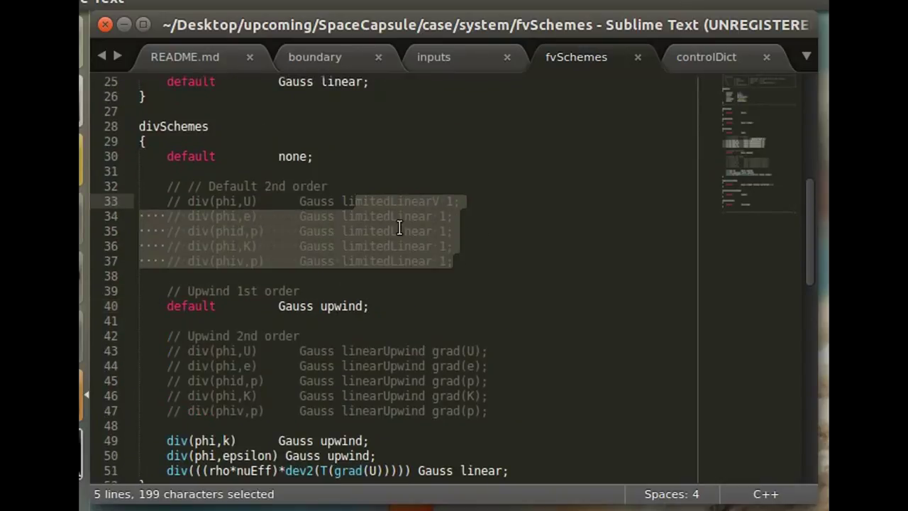
{"action": "scroll", "coordinate": [391, 245], "scroll_direction": "down", "scroll_amount": 2}
{"action": "left_click_drag", "start_coordinate": [354, 257], "coordinate": [480, 321]}
{"action": "left_click", "coordinate": [481, 321]}
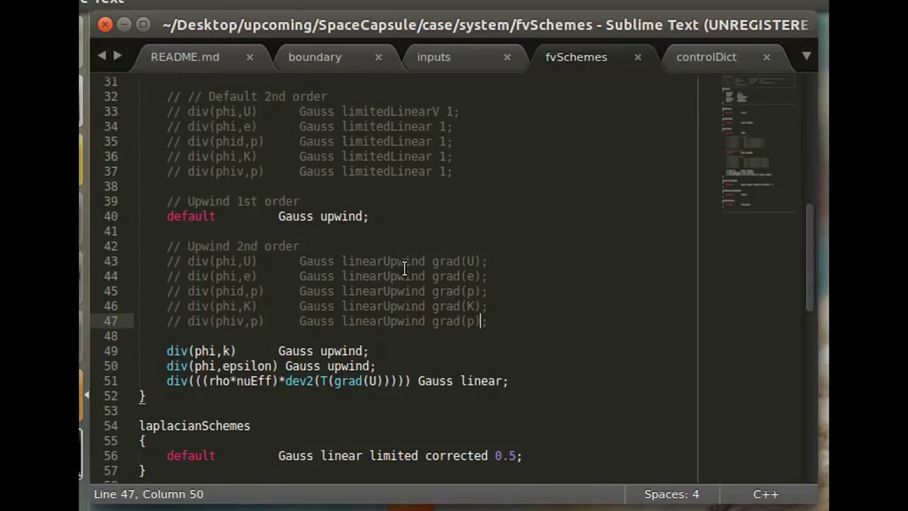
{"action": "scroll", "coordinate": [403, 298], "scroll_direction": "up", "scroll_amount": 2}
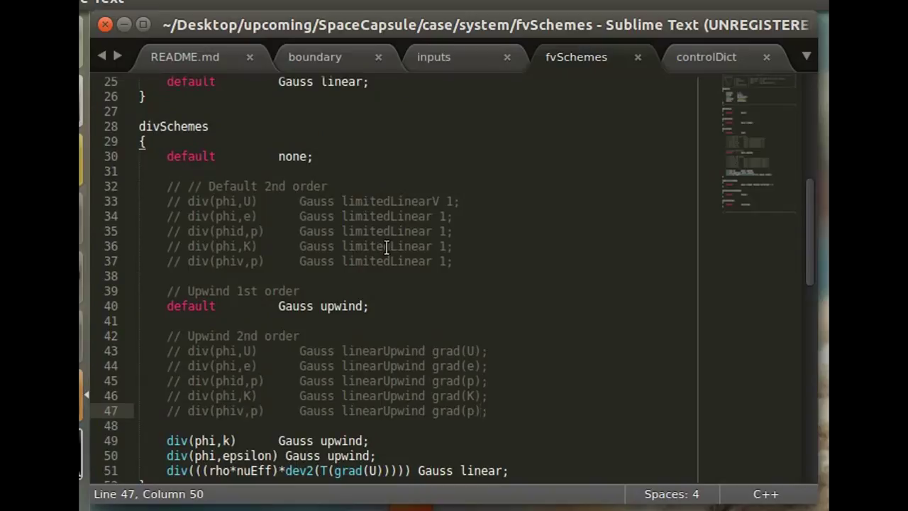
{"action": "scroll", "coordinate": [387, 341], "scroll_direction": "down", "scroll_amount": 2}
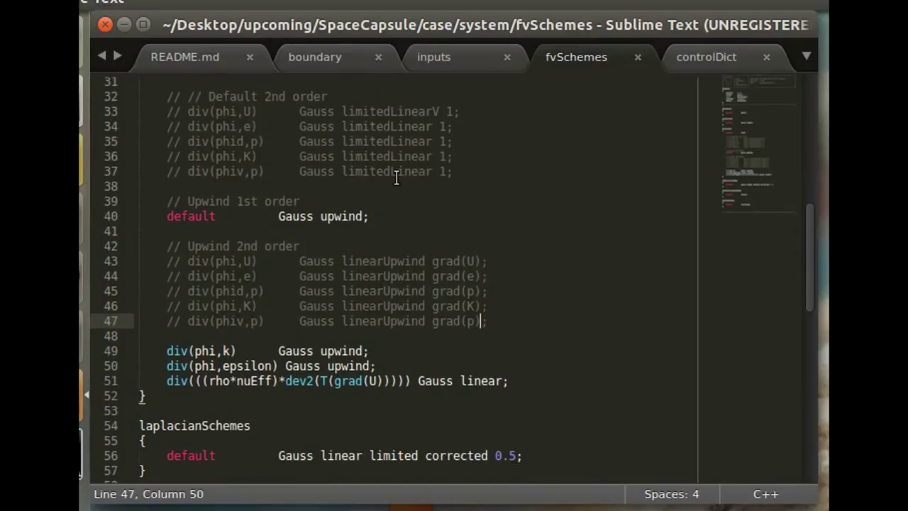
{"action": "left_click", "coordinate": [698, 58]}
Scroll through controlDict and highlight the deltaT line
{"action": "scroll", "coordinate": [539, 244], "scroll_direction": "down", "scroll_amount": 4}
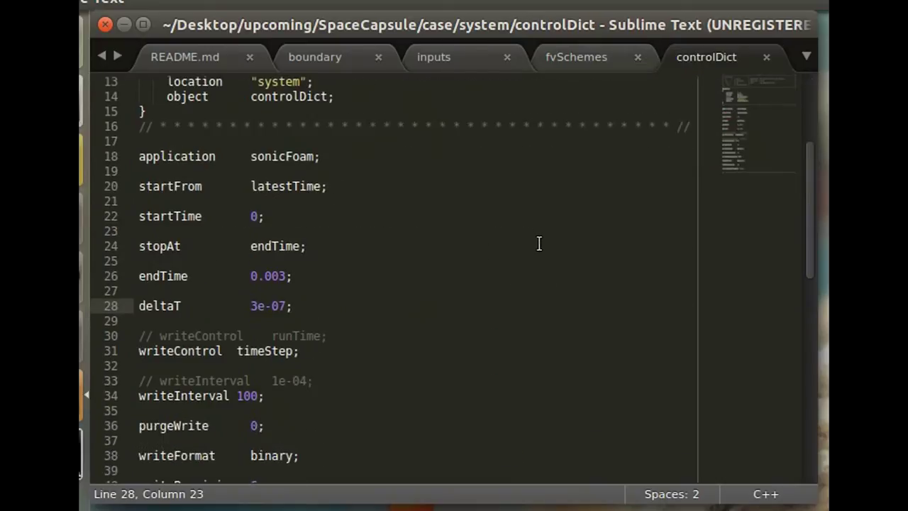
{"action": "scroll", "coordinate": [528, 245], "scroll_direction": "down", "scroll_amount": 3}
{"action": "scroll", "coordinate": [520, 239], "scroll_direction": "up", "scroll_amount": 3}
{"action": "left_click_drag", "start_coordinate": [331, 316], "coordinate": [137, 305]}
{"action": "scroll", "coordinate": [213, 333], "scroll_direction": "down", "scroll_amount": 7}
{"action": "scroll", "coordinate": [156, 312], "scroll_direction": "up", "scroll_amount": 3}
{"action": "scroll", "coordinate": [139, 310], "scroll_direction": "up", "scroll_amount": 4}
{"action": "left_click", "coordinate": [286, 306]}
{"action": "left_click_drag", "start_coordinate": [288, 306], "coordinate": [129, 301]}
{"action": "left_click", "coordinate": [317, 290]}
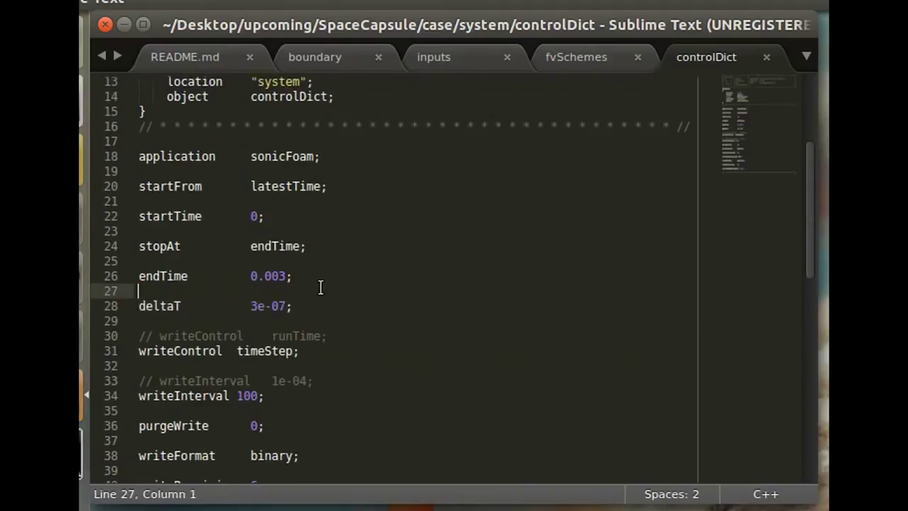
Return to fvSchemes and scroll through its Gauss upwind divSchemes entries
{"action": "left_click", "coordinate": [602, 56]}
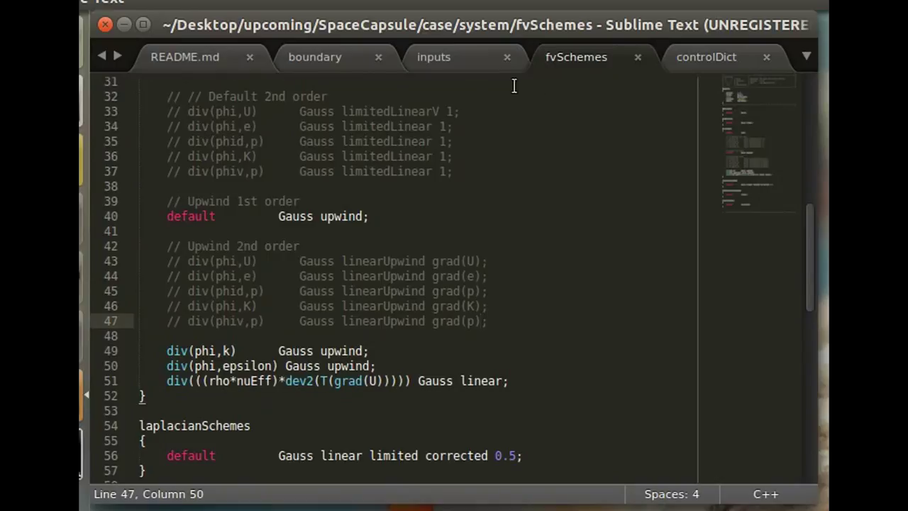
{"action": "scroll", "coordinate": [503, 152], "scroll_direction": "down", "scroll_amount": 2}
{"action": "scroll", "coordinate": [503, 166], "scroll_direction": "down", "scroll_amount": 1}
{"action": "scroll", "coordinate": [504, 166], "scroll_direction": "up", "scroll_amount": 3}
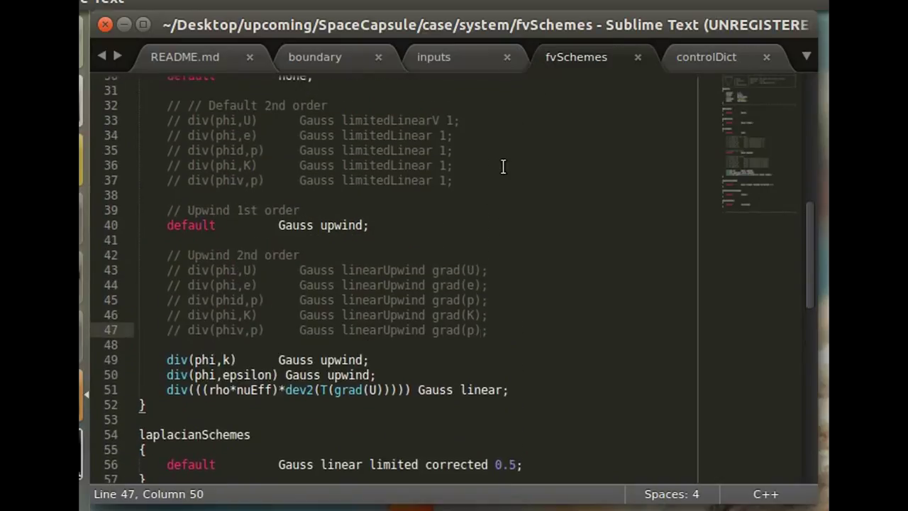
{"action": "scroll", "coordinate": [496, 148], "scroll_direction": "down", "scroll_amount": 1}
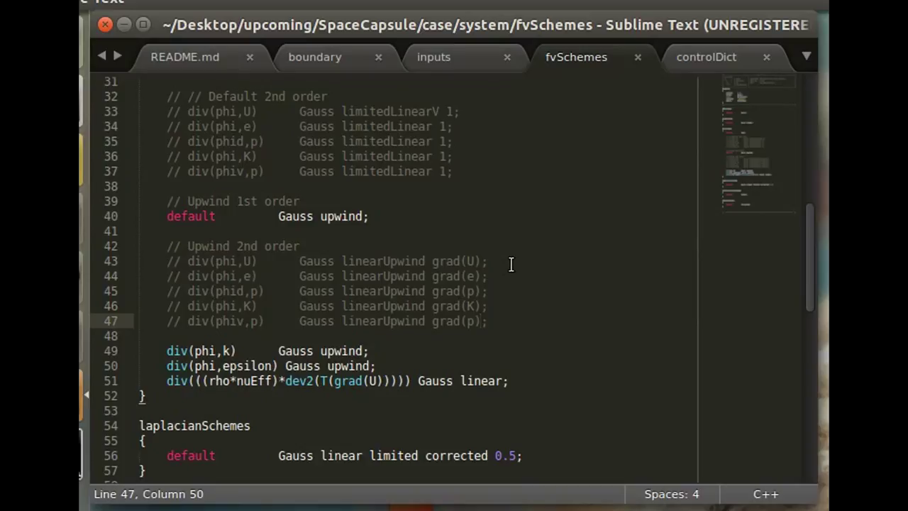
In the inputs file, pick out speed 825, temperature 270 and pressure 76
{"action": "left_click", "coordinate": [437, 60]}
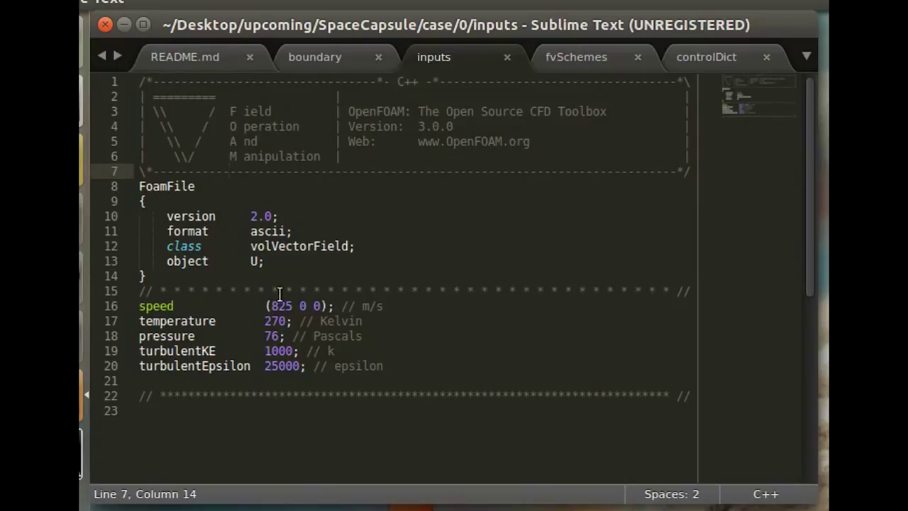
{"action": "left_click_drag", "start_coordinate": [265, 306], "coordinate": [301, 306]}
{"action": "left_click", "coordinate": [305, 306]}
{"action": "double_click", "coordinate": [290, 307]}
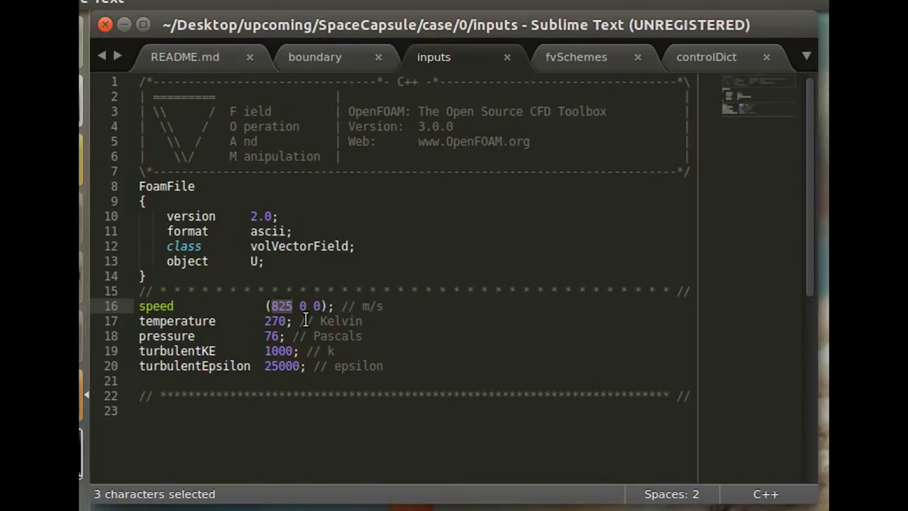
{"action": "double_click", "coordinate": [273, 320]}
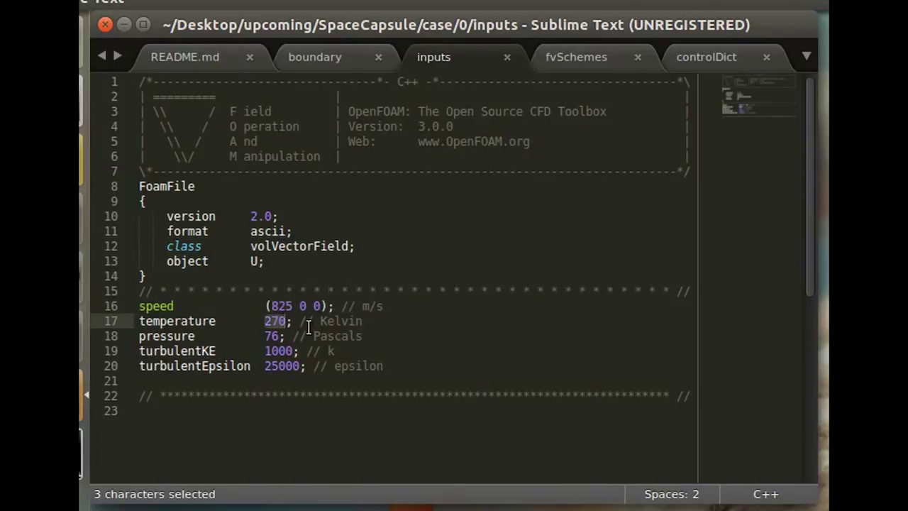
{"action": "left_click", "coordinate": [308, 325]}
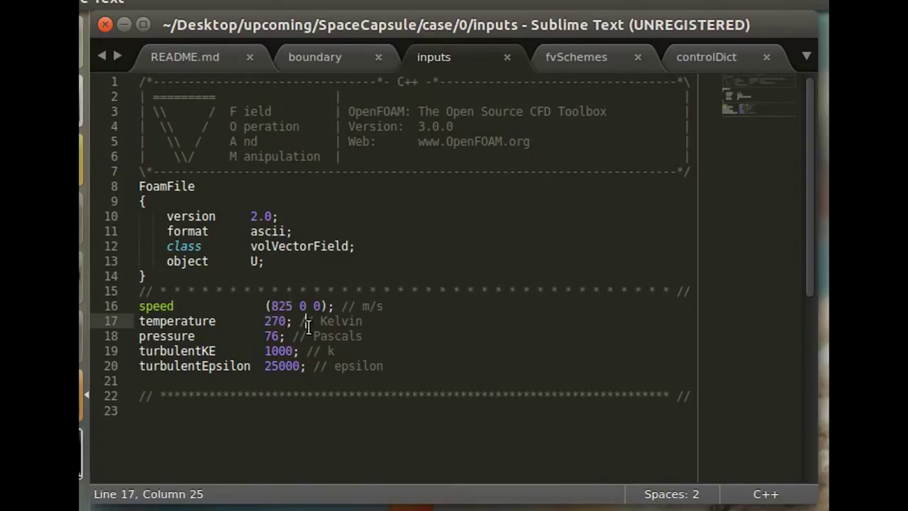
{"action": "left_click", "coordinate": [262, 336]}
{"action": "left_click", "coordinate": [278, 337]}
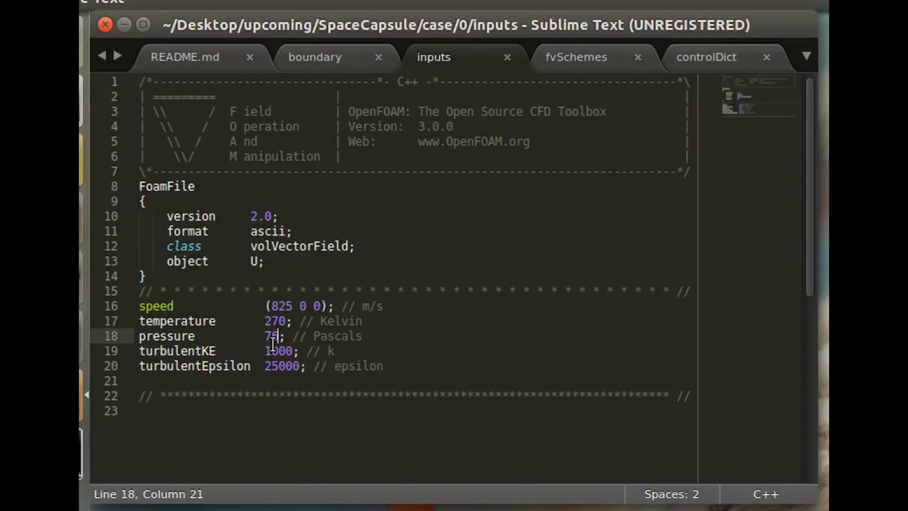
Pick out the turbulentKE value 1000 and turbulentEpsilon value 25000 in turn
{"action": "double_click", "coordinate": [275, 352]}
{"action": "left_click", "coordinate": [277, 369]}
{"action": "double_click", "coordinate": [275, 350]}
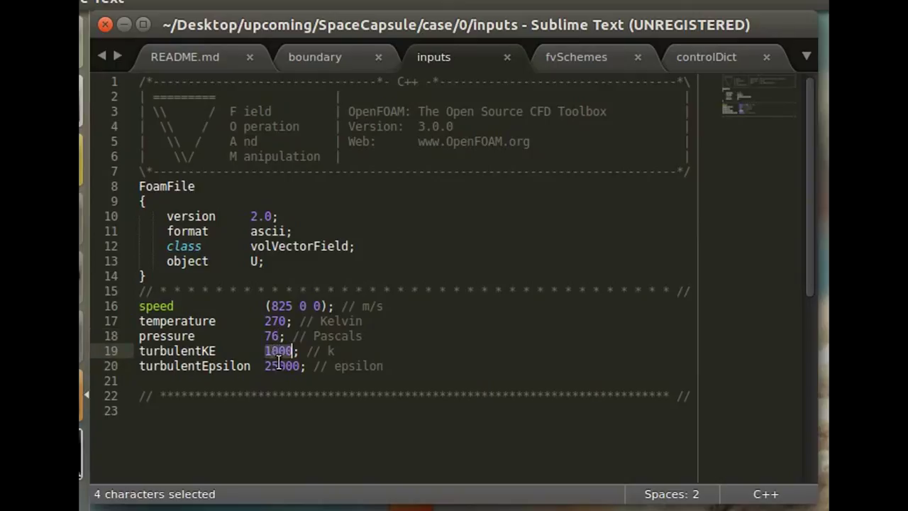
{"action": "double_click", "coordinate": [281, 365]}
{"action": "left_click", "coordinate": [278, 350]}
{"action": "double_click", "coordinate": [278, 350]}
{"action": "double_click", "coordinate": [283, 365]}
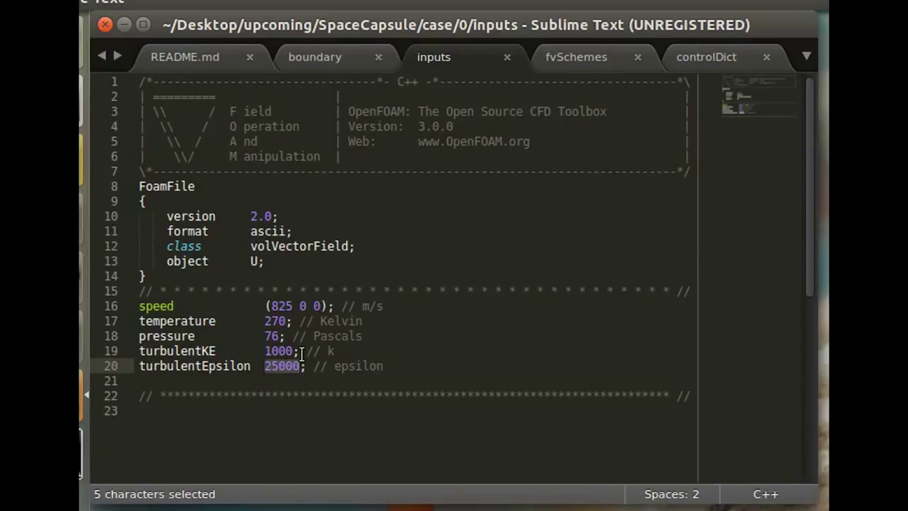
{"action": "double_click", "coordinate": [282, 351]}
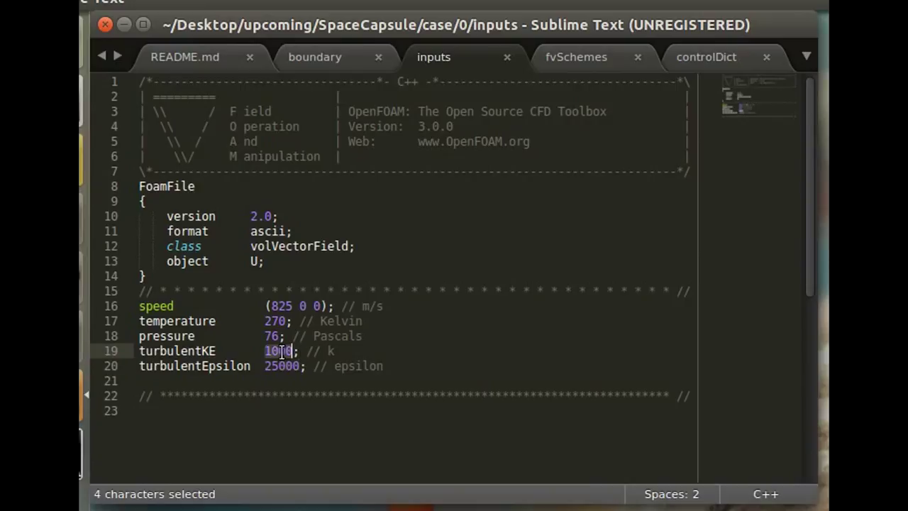
{"action": "left_click", "coordinate": [286, 365]}
Pass through the boundary file to README.md and scroll its command list down and back
{"action": "left_click", "coordinate": [333, 335]}
{"action": "left_click", "coordinate": [341, 43]}
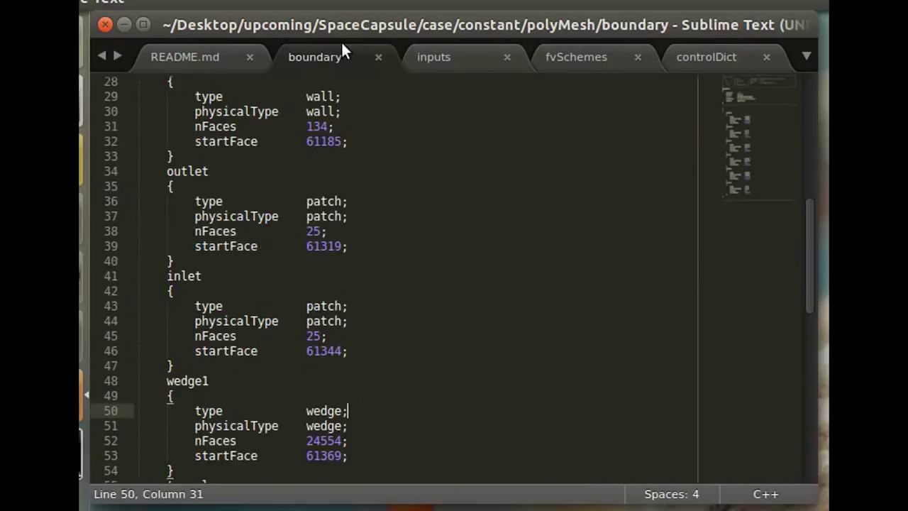
{"action": "left_click", "coordinate": [216, 47]}
{"action": "scroll", "coordinate": [270, 327], "scroll_direction": "down", "scroll_amount": 3}
{"action": "scroll", "coordinate": [269, 326], "scroll_direction": "up", "scroll_amount": 3}
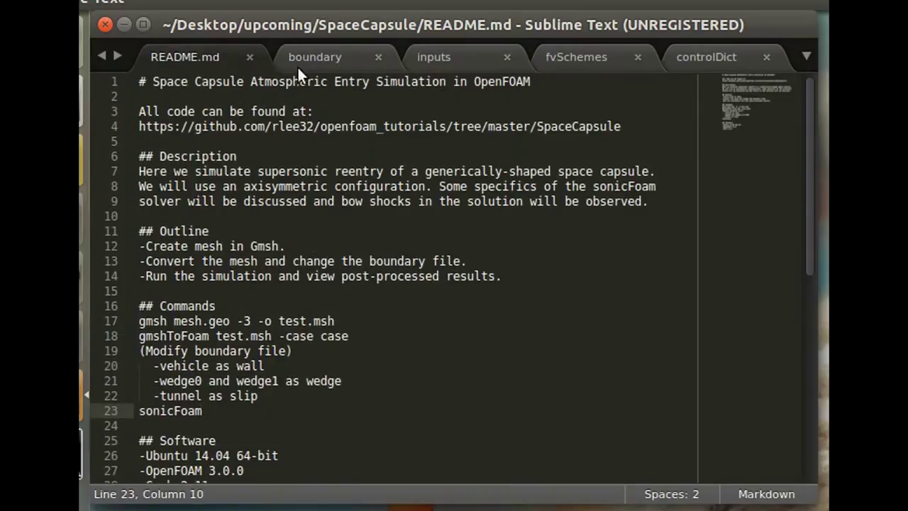